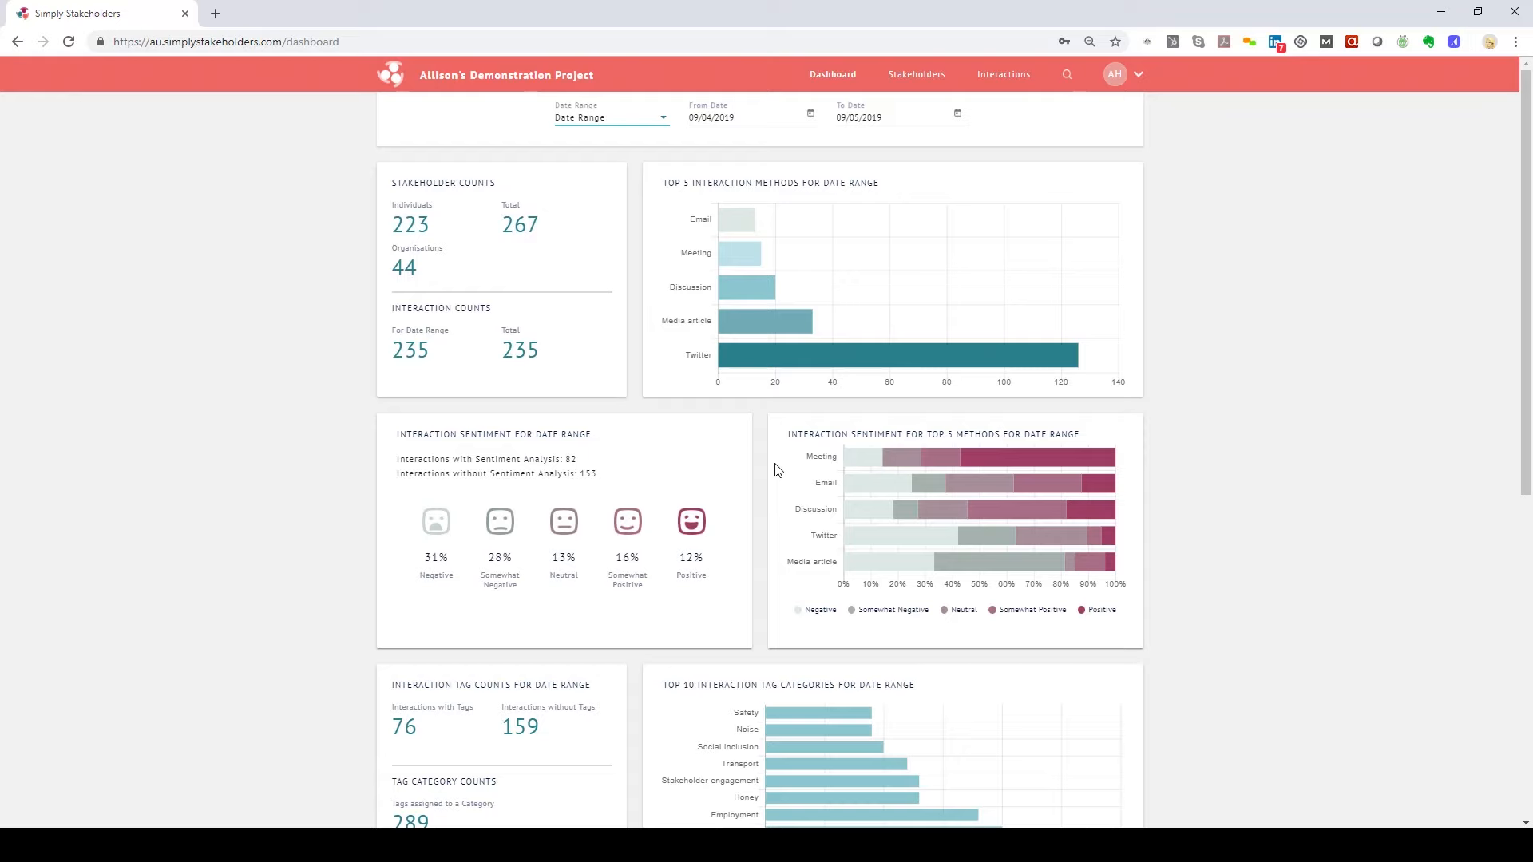
Review the dashboard's interaction sentiment, tag category, stakeholder mapping and engagement charts for the date range
{"action": "scroll", "coordinate": [783, 471], "scroll_direction": "down", "scroll_amount": 3}
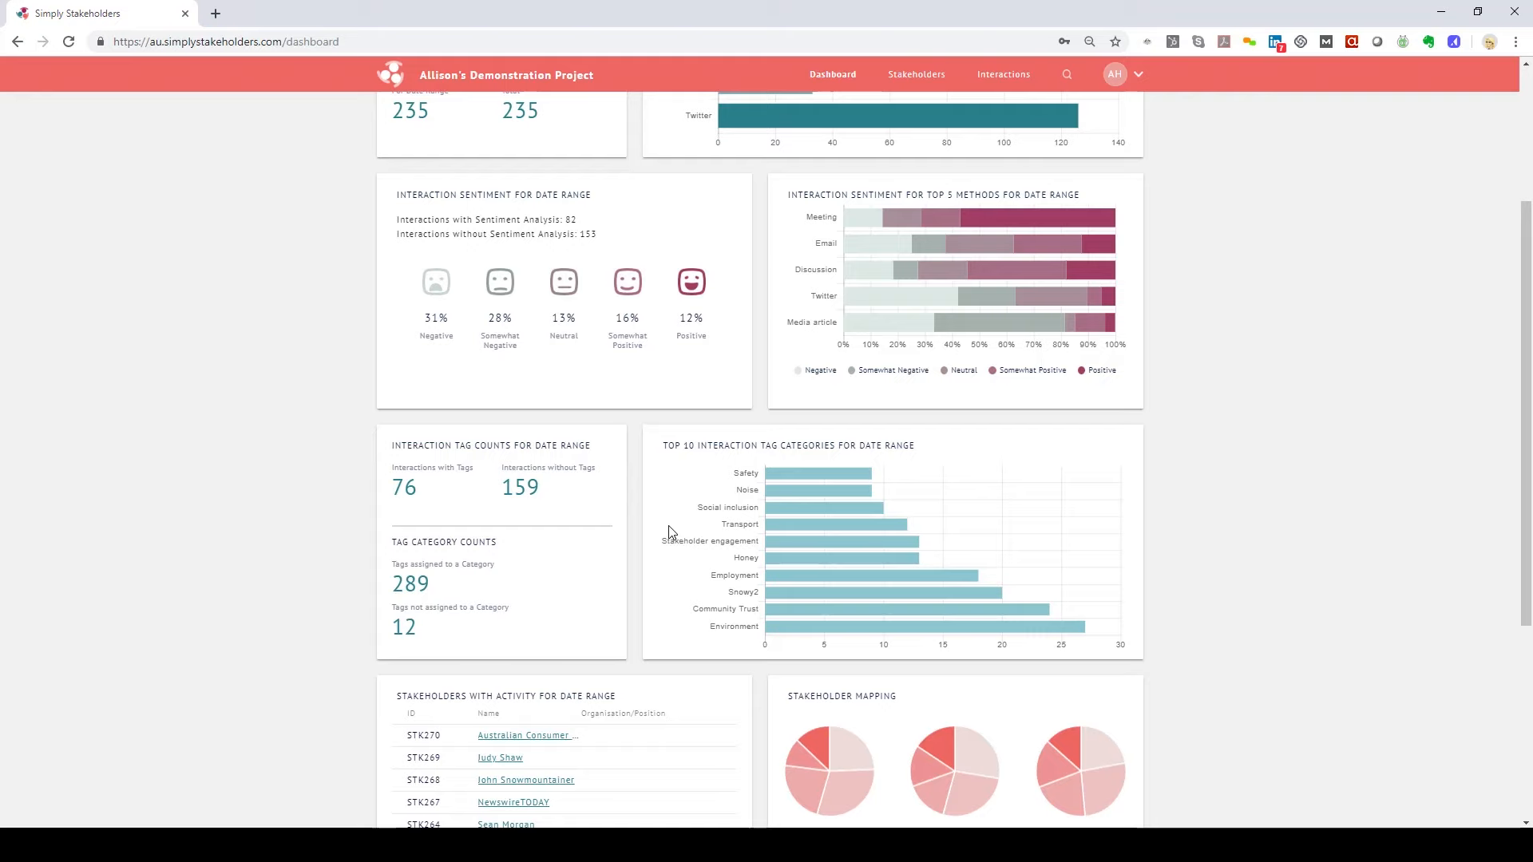
{"action": "scroll", "coordinate": [671, 530], "scroll_direction": "down", "scroll_amount": 4}
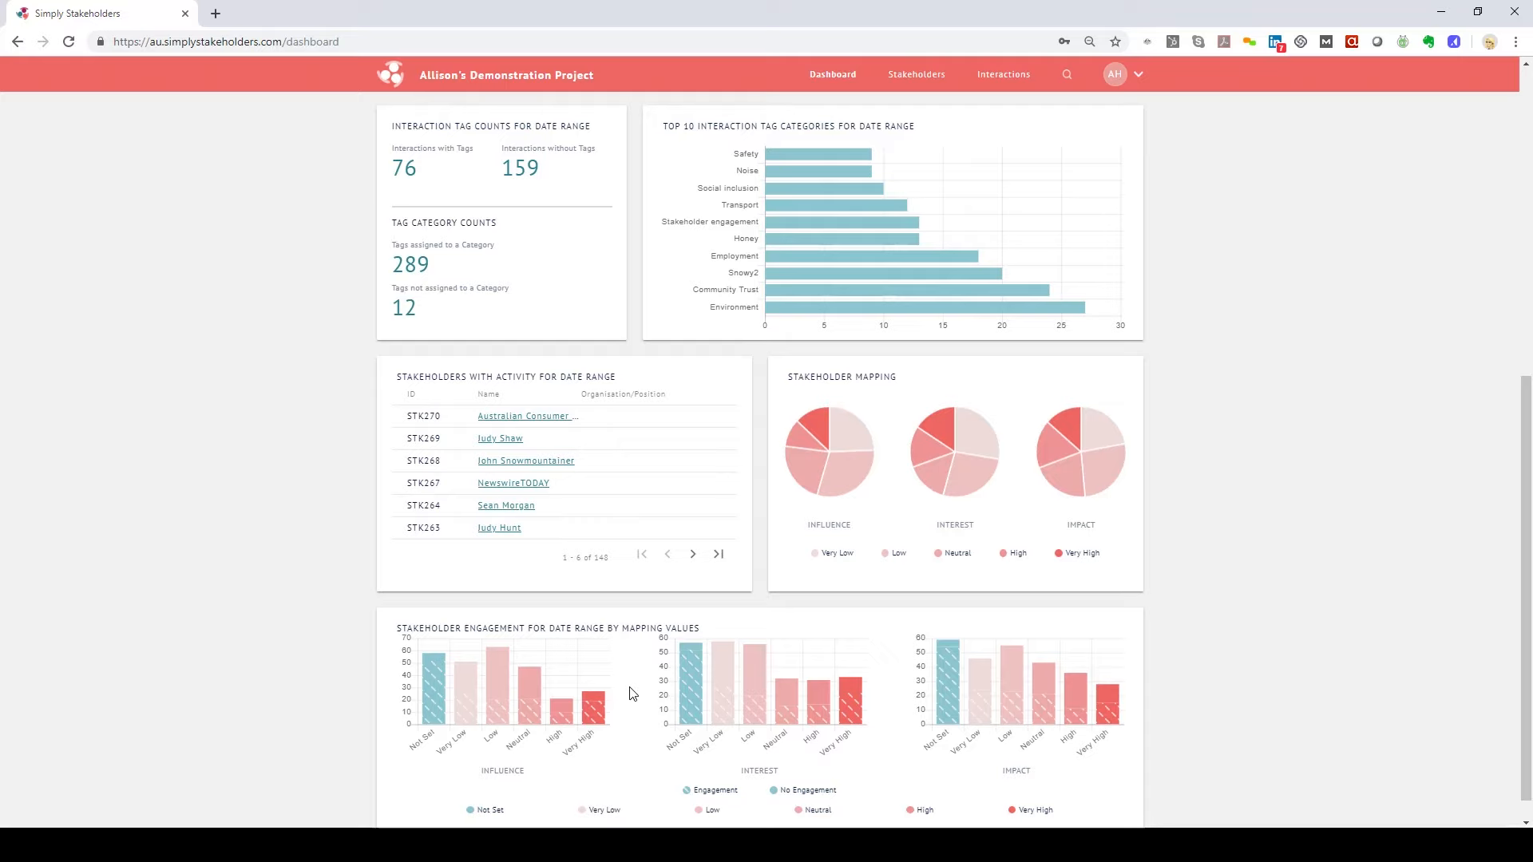
{"action": "mouse_move", "coordinate": [595, 716]}
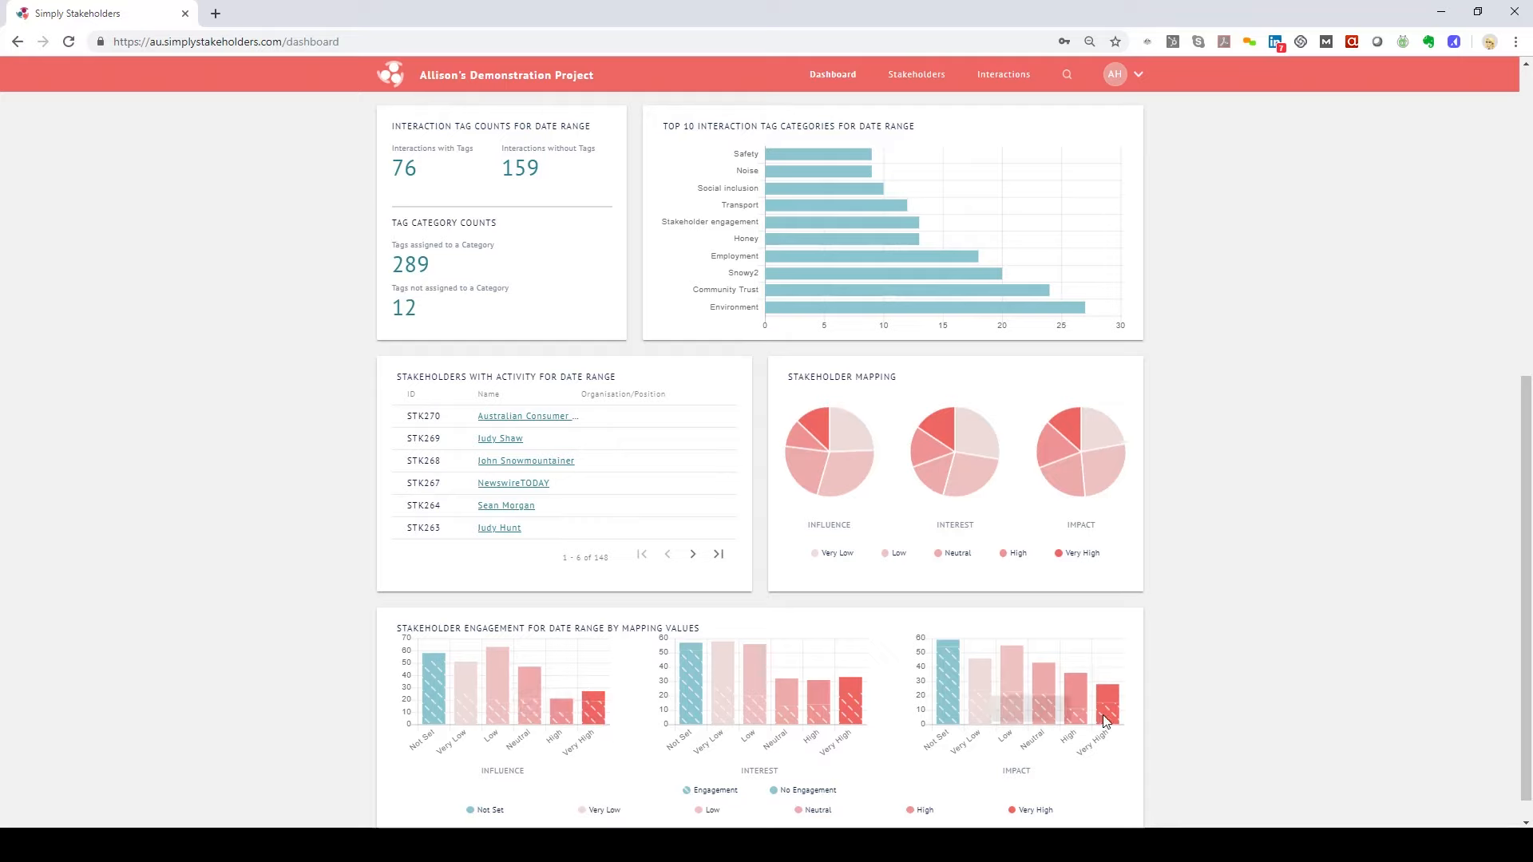
{"action": "mouse_move", "coordinate": [1106, 719]}
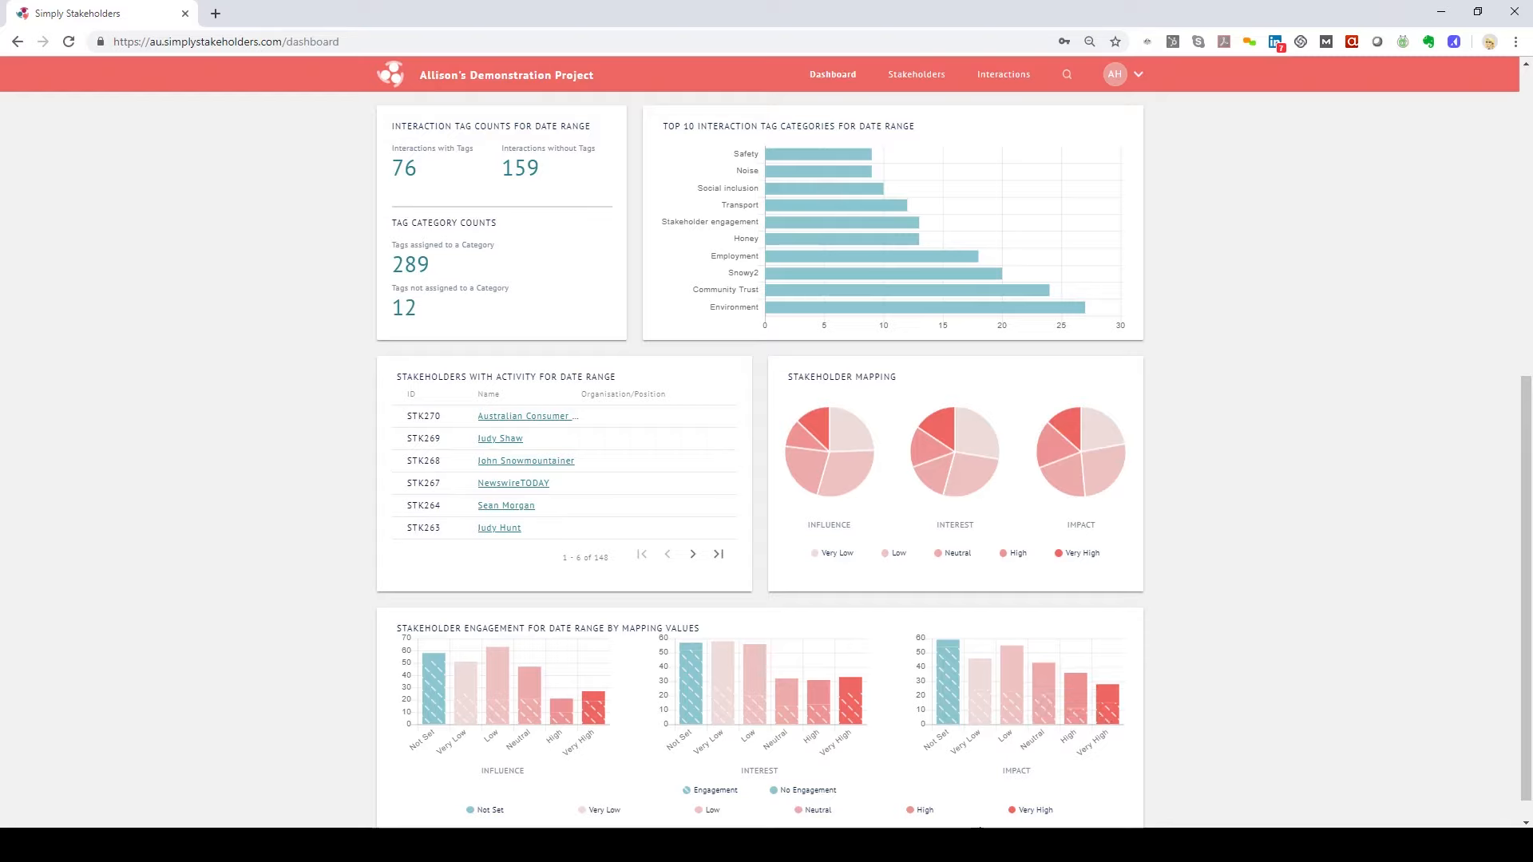
Search the stakeholders for "department" and open the Department of Environment and Science record
{"action": "left_click", "coordinate": [903, 77]}
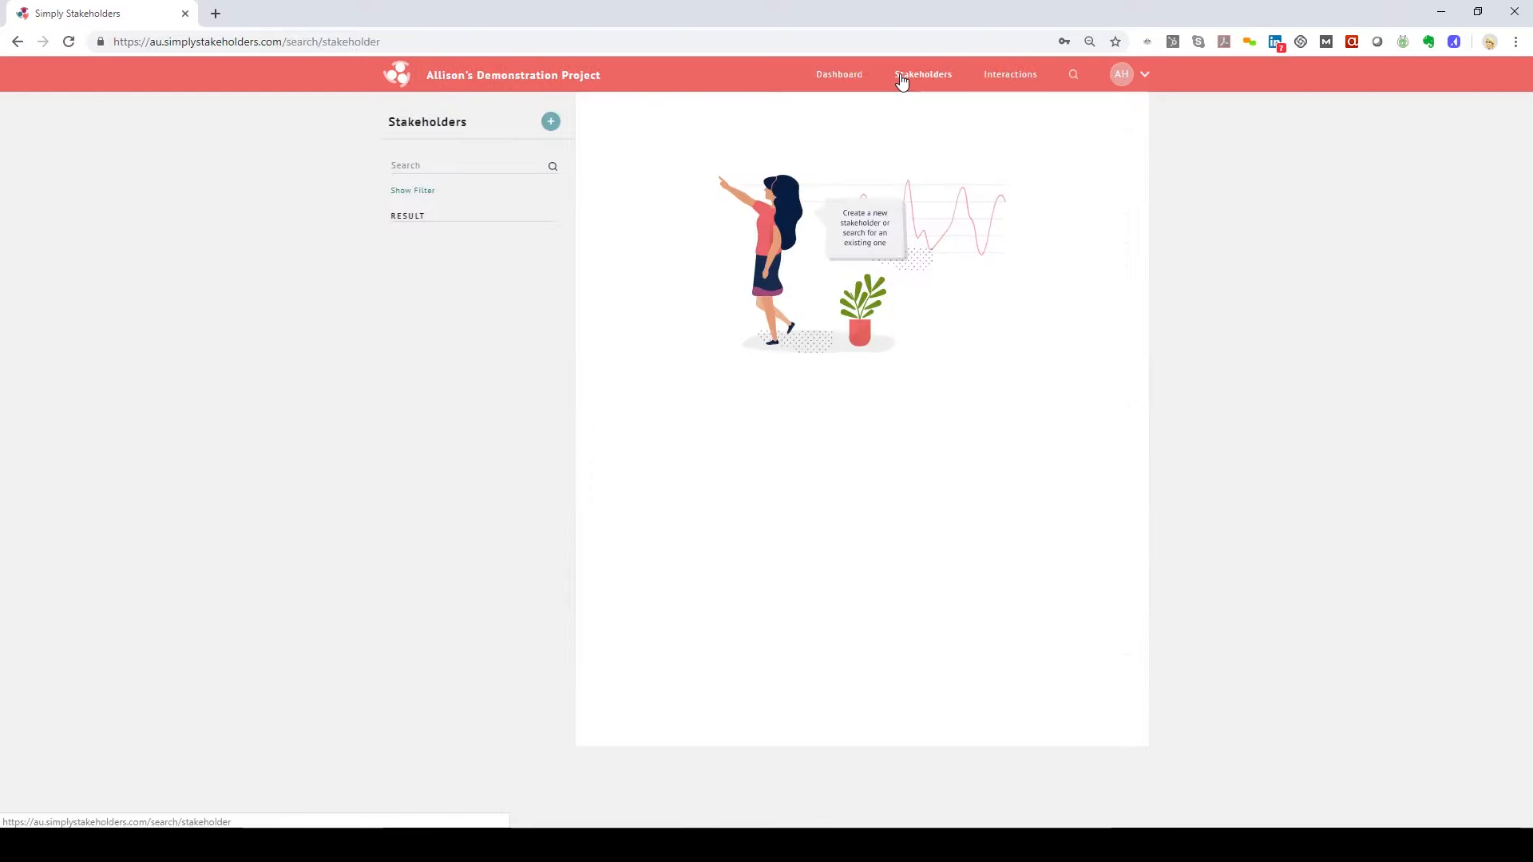
{"action": "left_click", "coordinate": [454, 165]}
{"action": "type", "text": "department"}
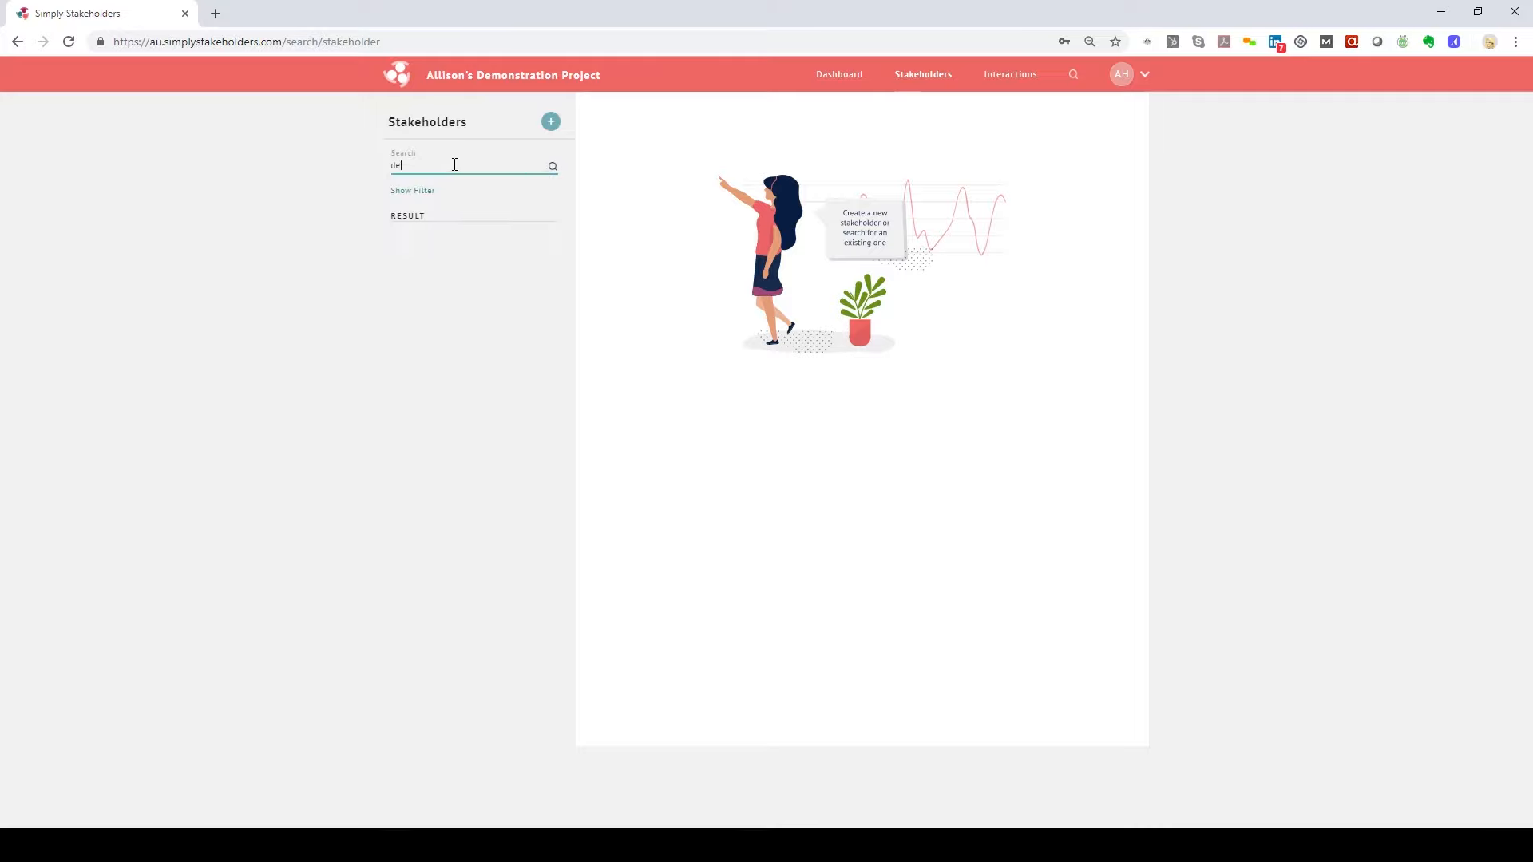
{"action": "left_click", "coordinate": [455, 273]}
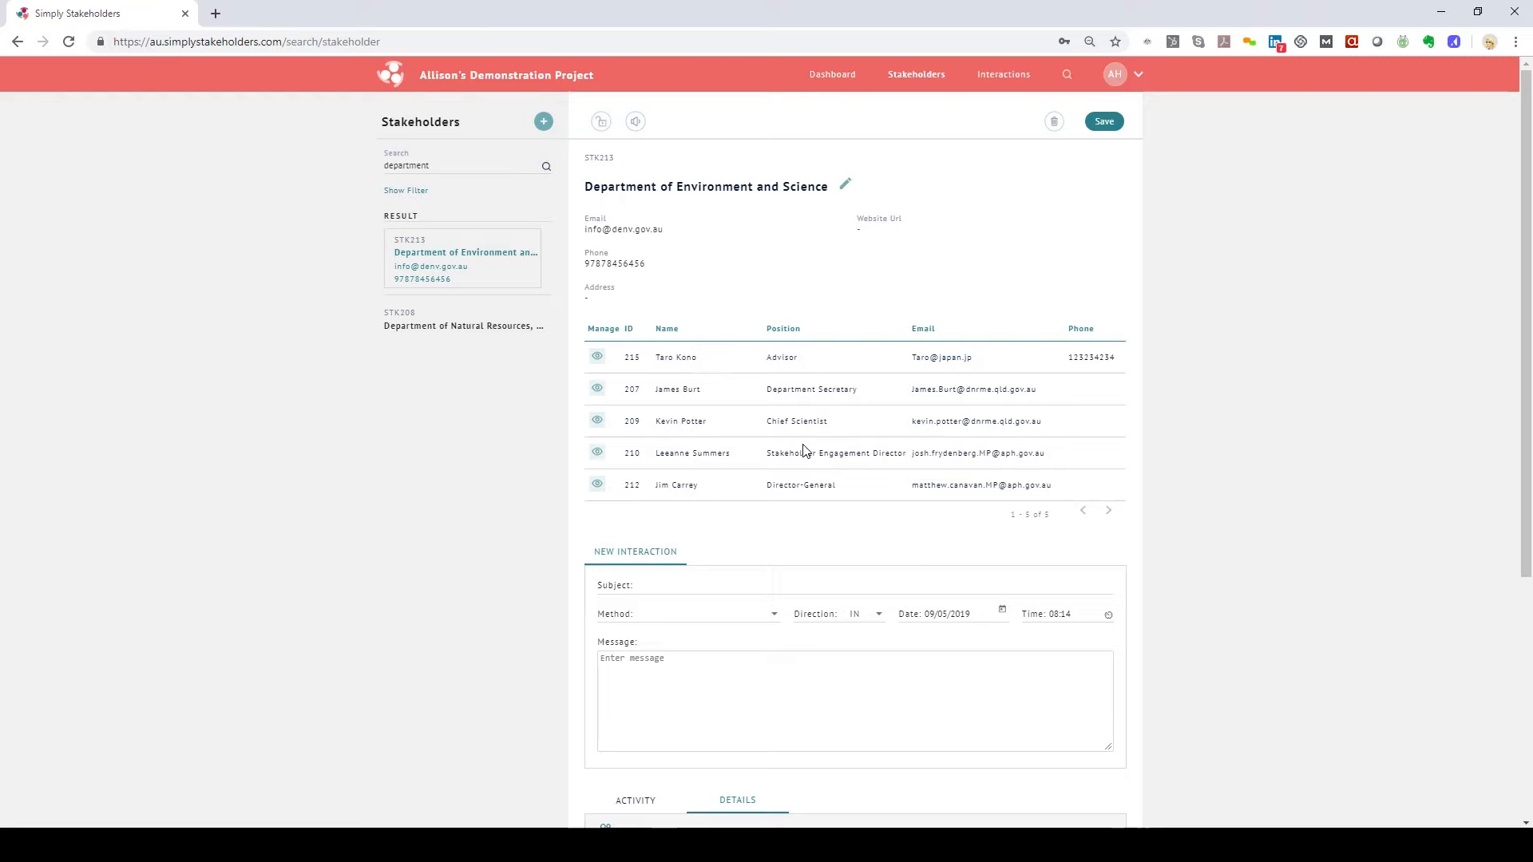
Review the activity history of the Department of Environment and Science
{"action": "scroll", "coordinate": [803, 452], "scroll_direction": "down", "scroll_amount": 5}
{"action": "left_click", "coordinate": [639, 437]}
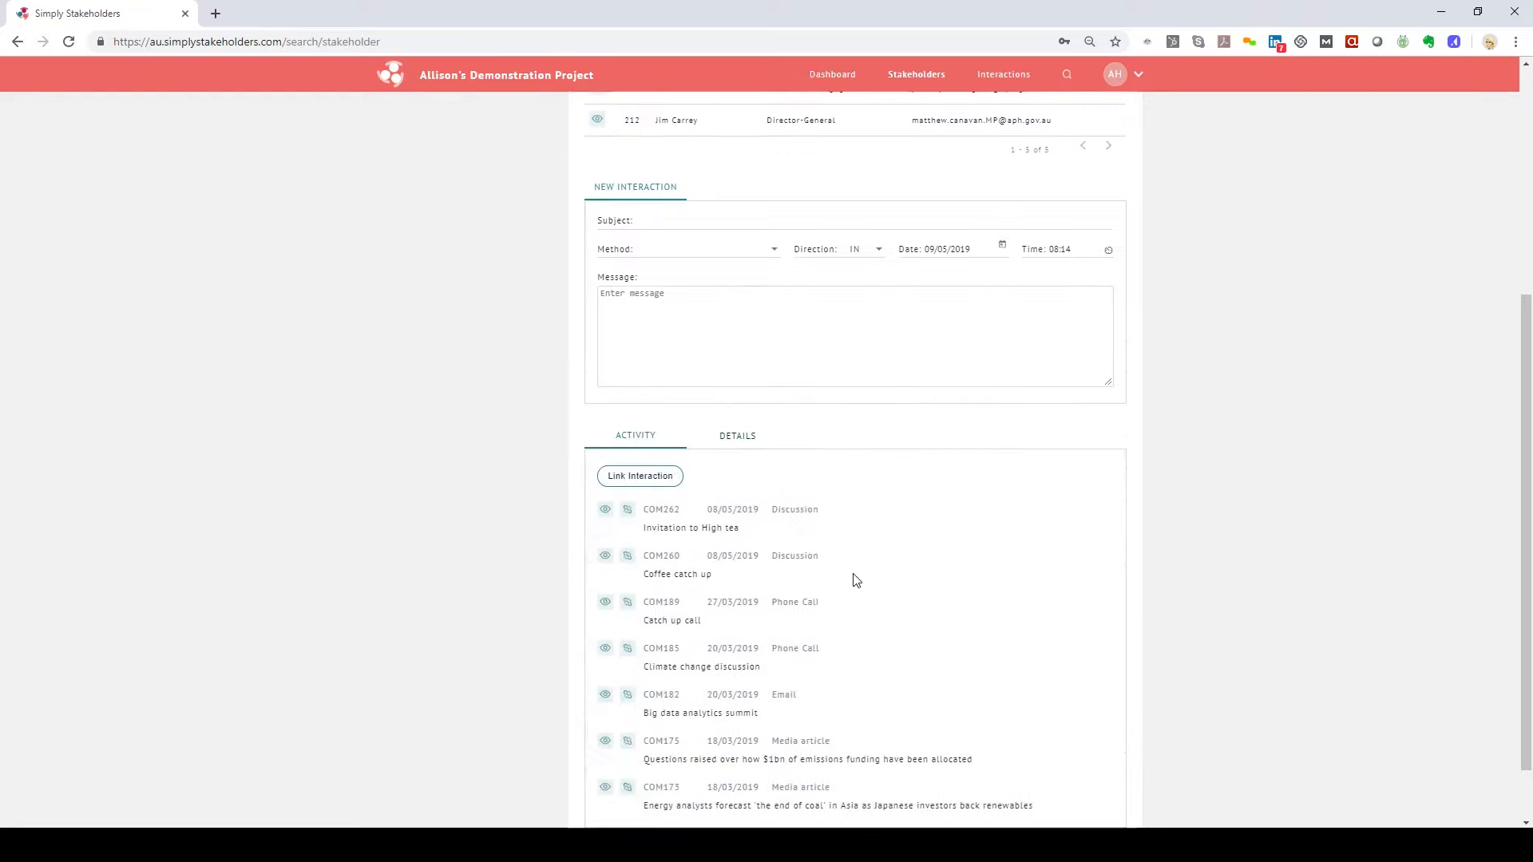
{"action": "scroll", "coordinate": [873, 568], "scroll_direction": "down", "scroll_amount": 1}
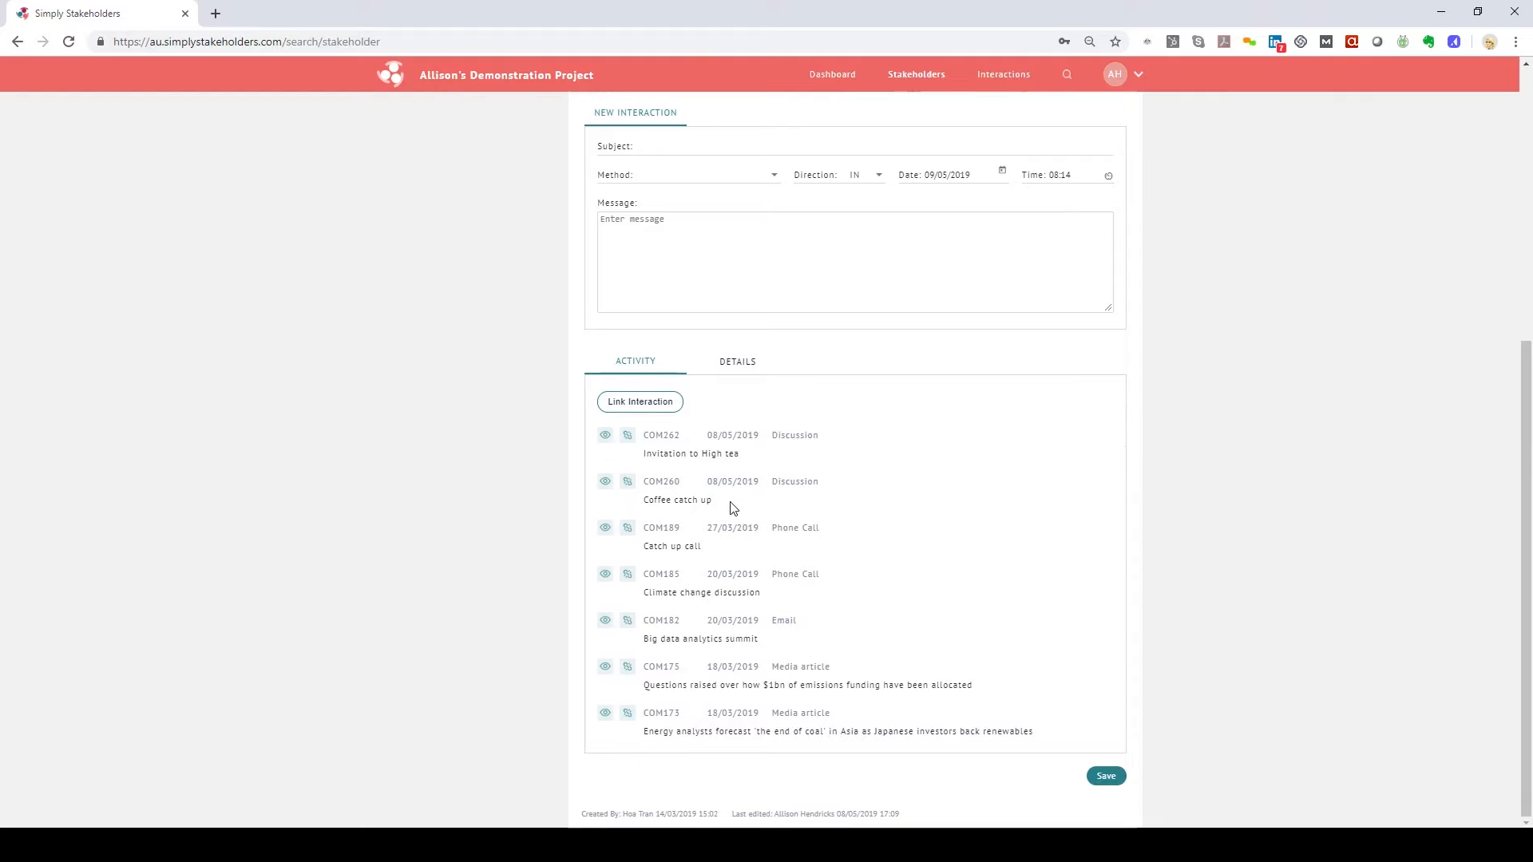
Browse the contact groups in the department's details and set its Interest mapping to 3
{"action": "left_click", "coordinate": [727, 367]}
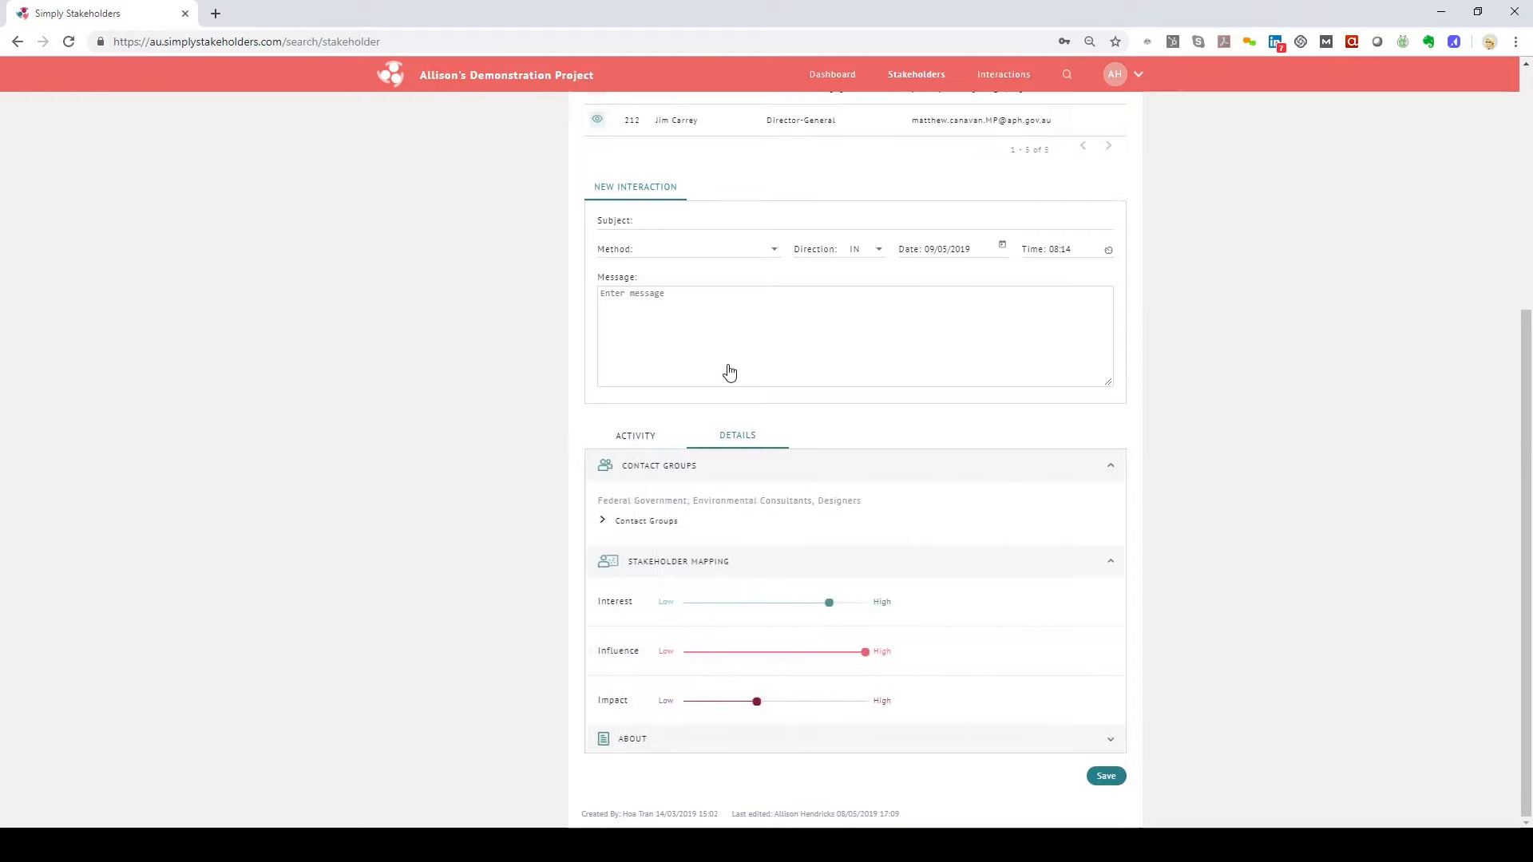
{"action": "left_click", "coordinate": [602, 520]}
{"action": "scroll", "coordinate": [604, 527], "scroll_direction": "down", "scroll_amount": 1}
{"action": "left_click", "coordinate": [628, 472]}
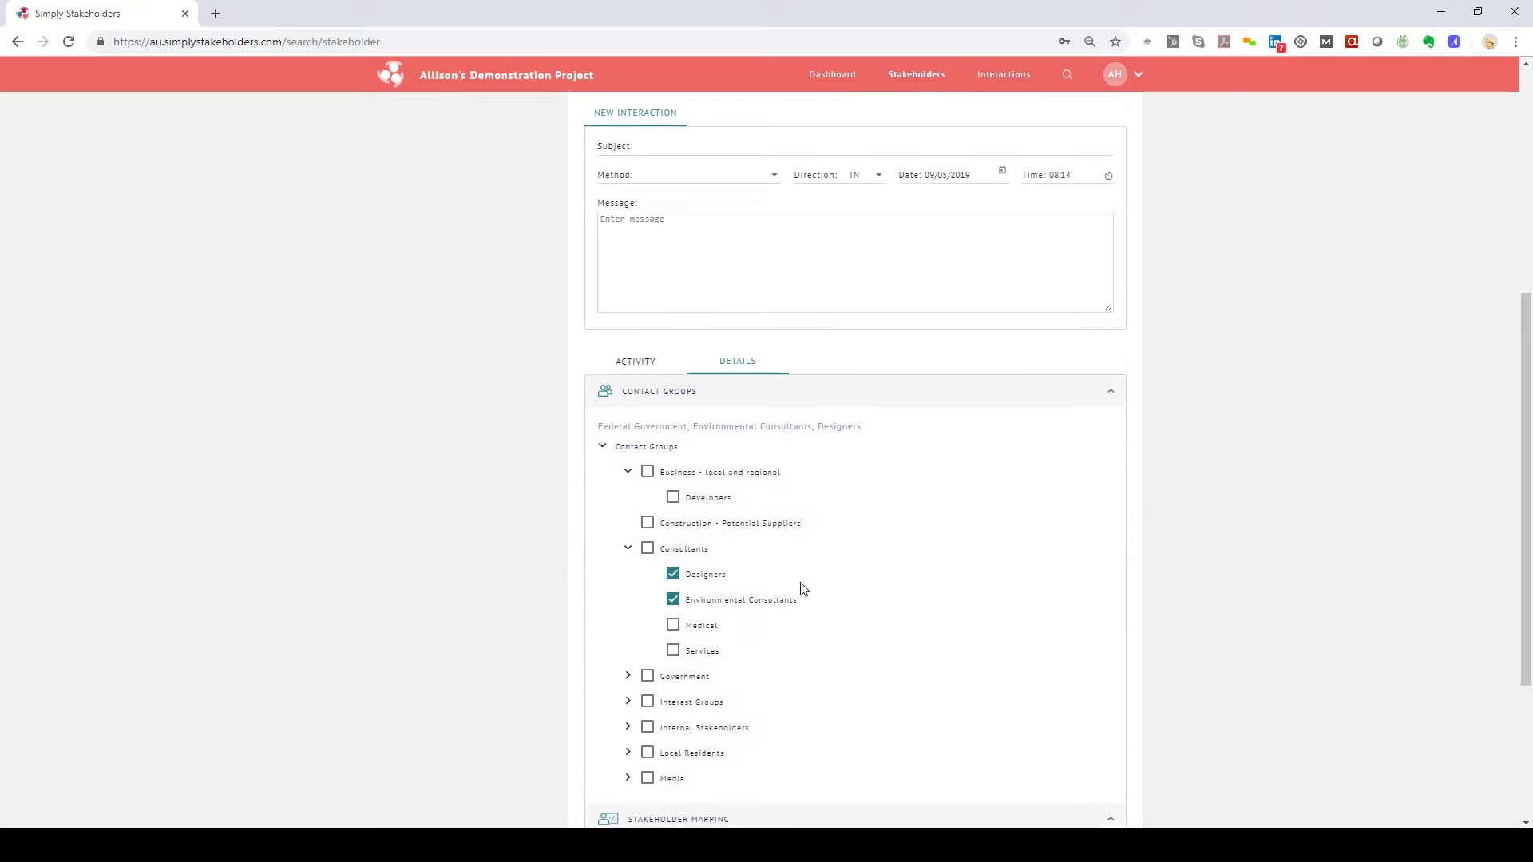
{"action": "left_click", "coordinate": [601, 452]}
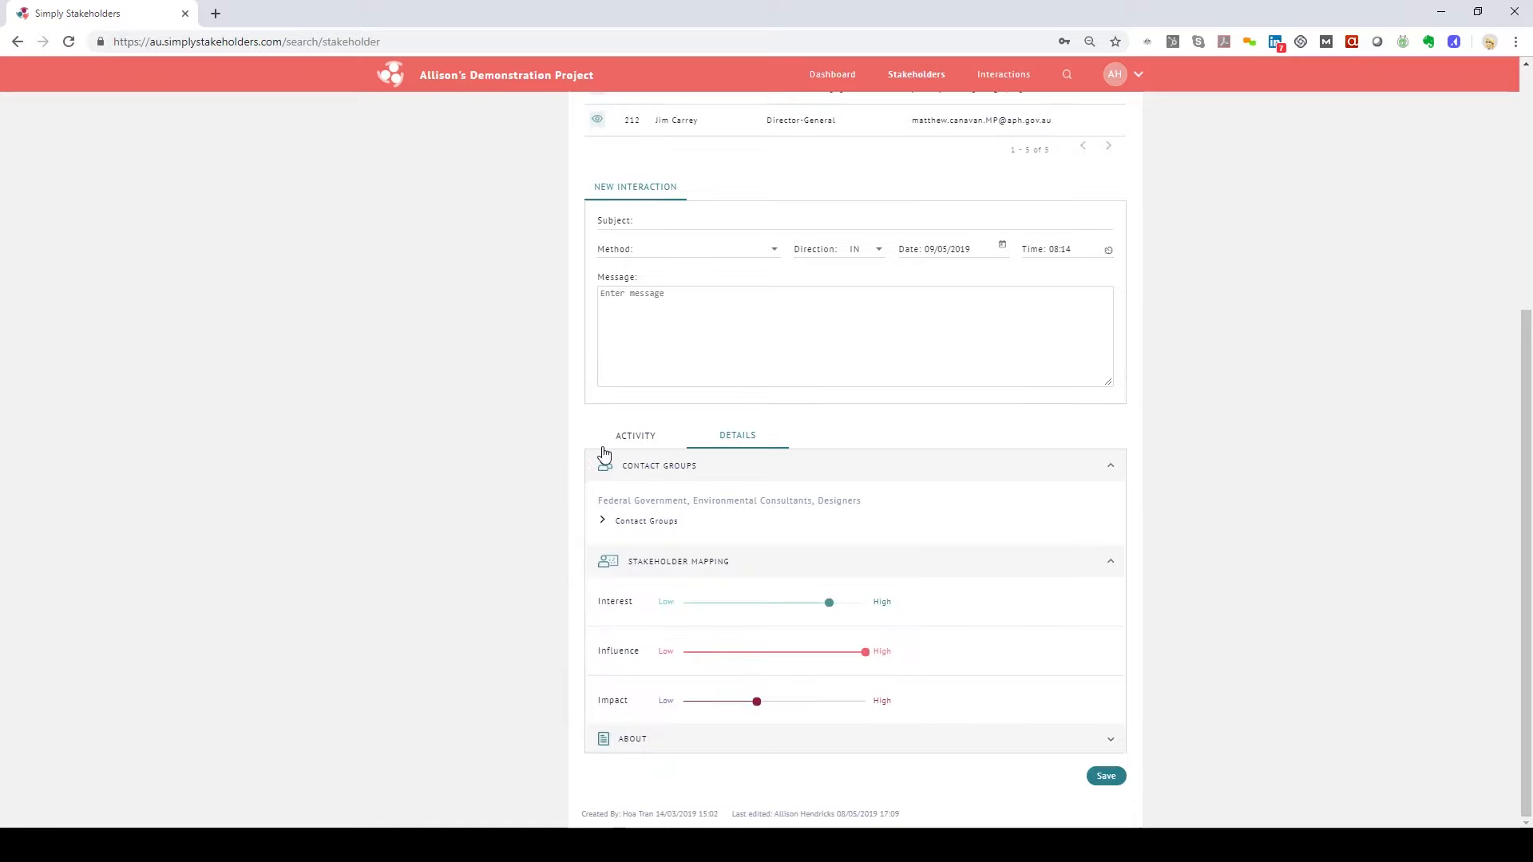
{"action": "left_click", "coordinate": [792, 607]}
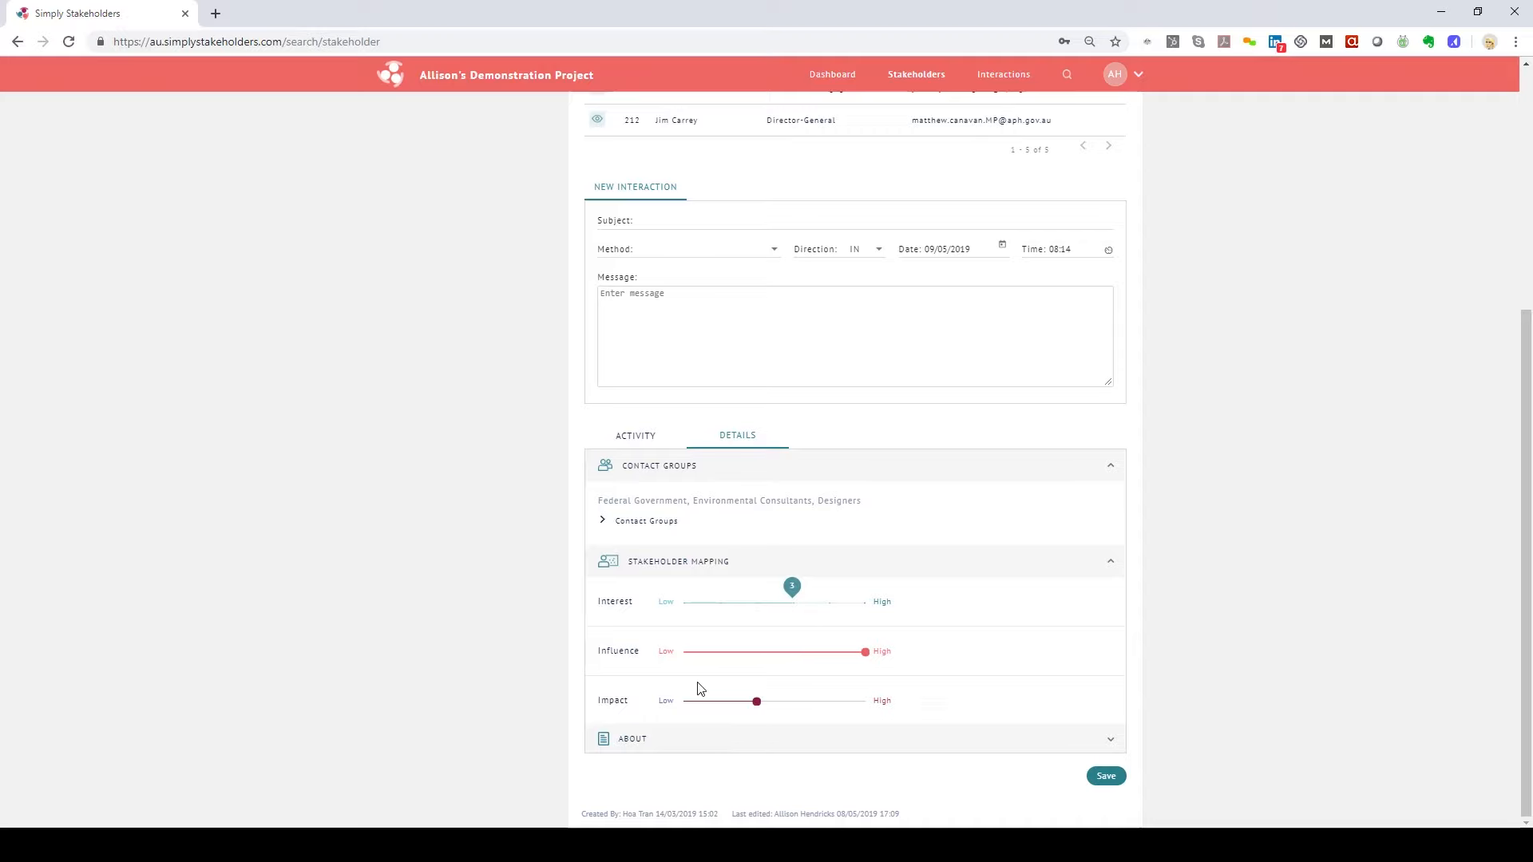
Open the record of the department's Advisor contact and dismiss its alert
{"action": "scroll", "coordinate": [700, 688], "scroll_direction": "up", "scroll_amount": 5}
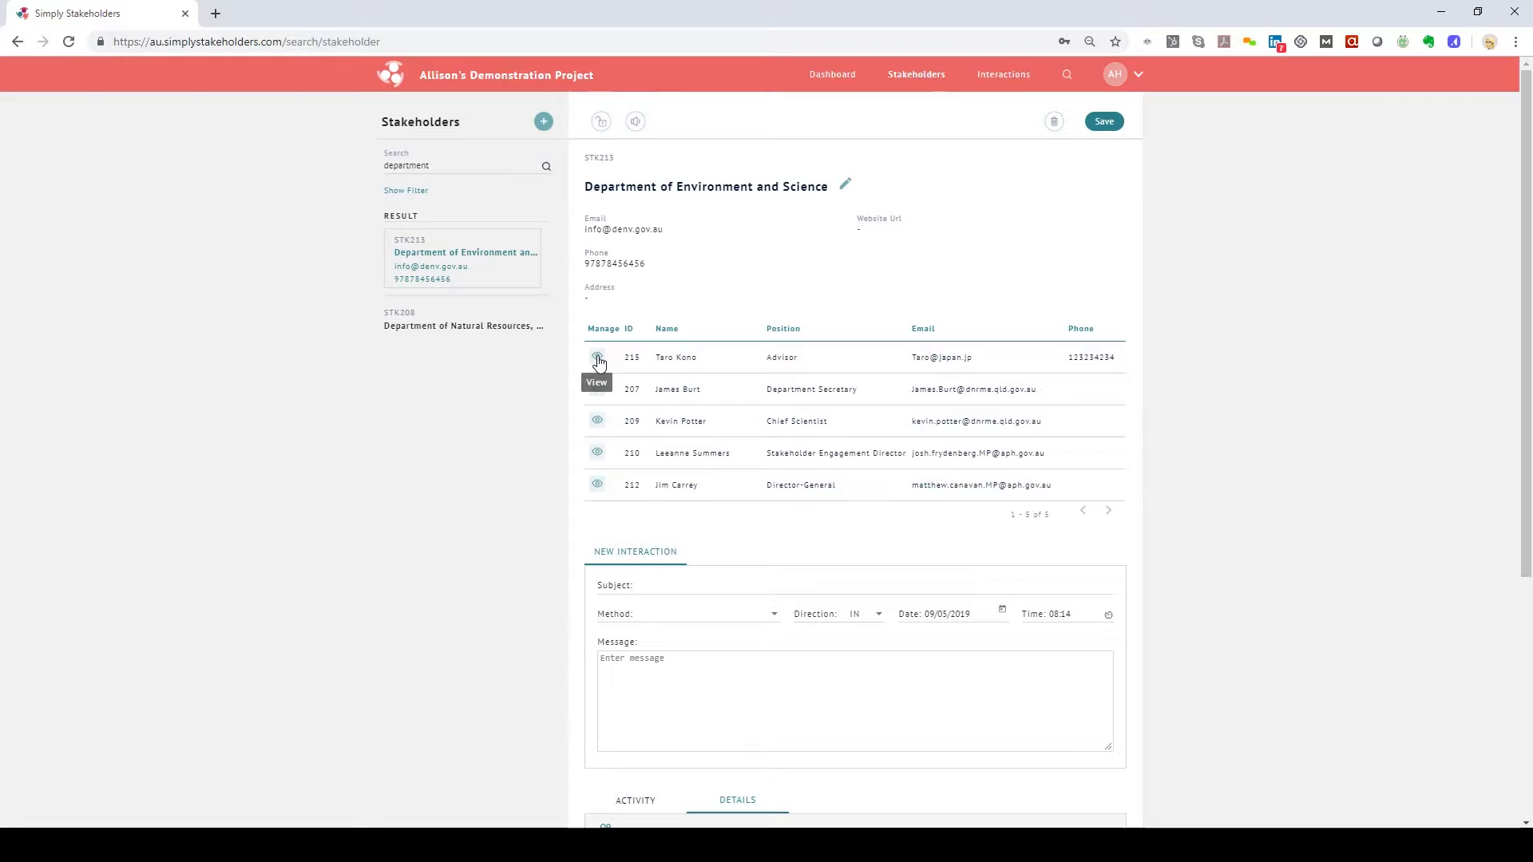
{"action": "left_click", "coordinate": [598, 359]}
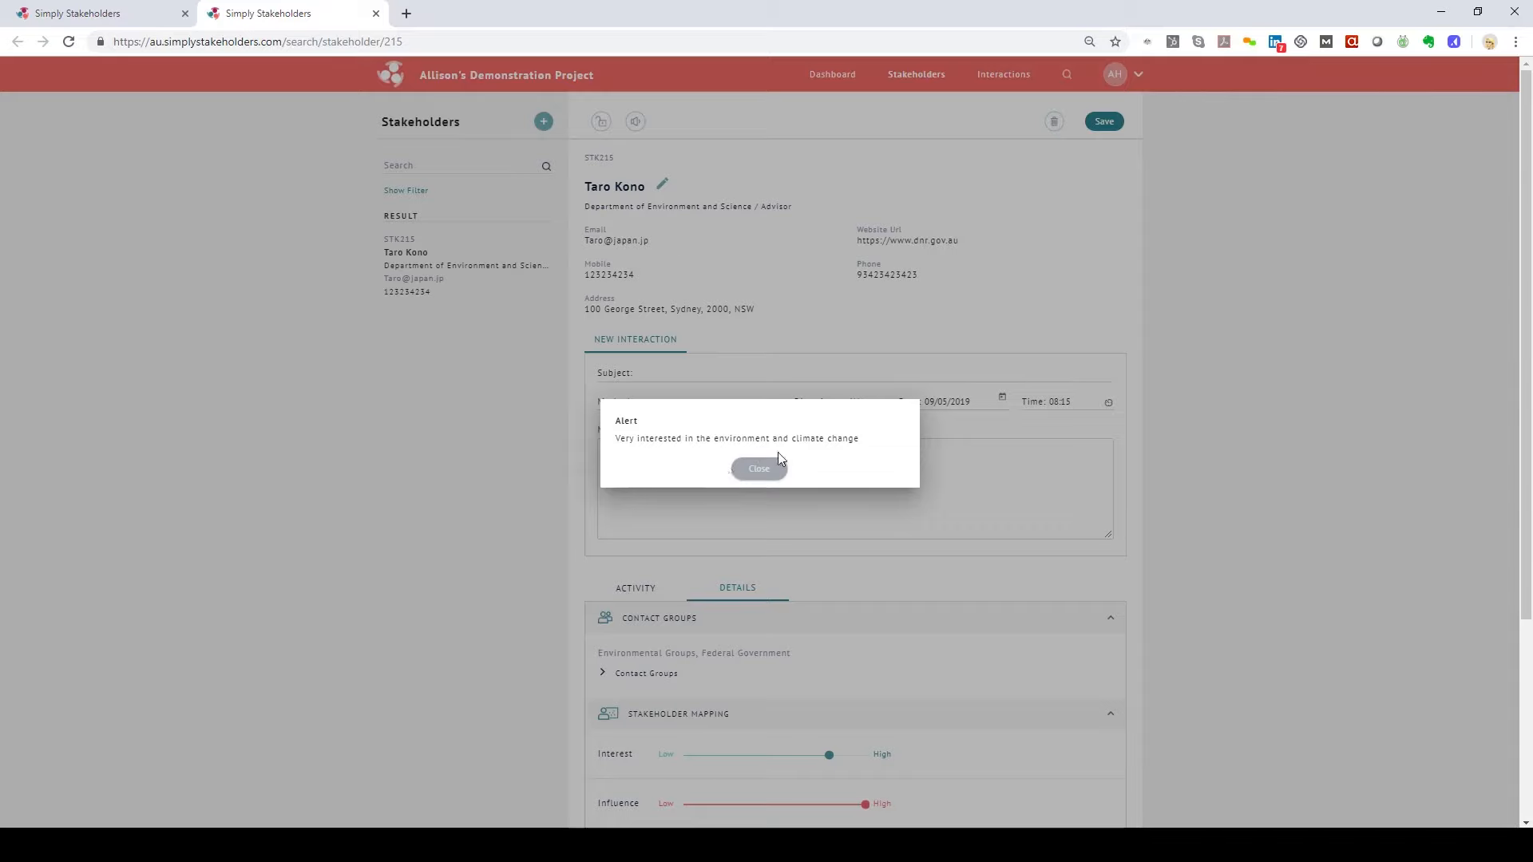
{"action": "left_click", "coordinate": [754, 474]}
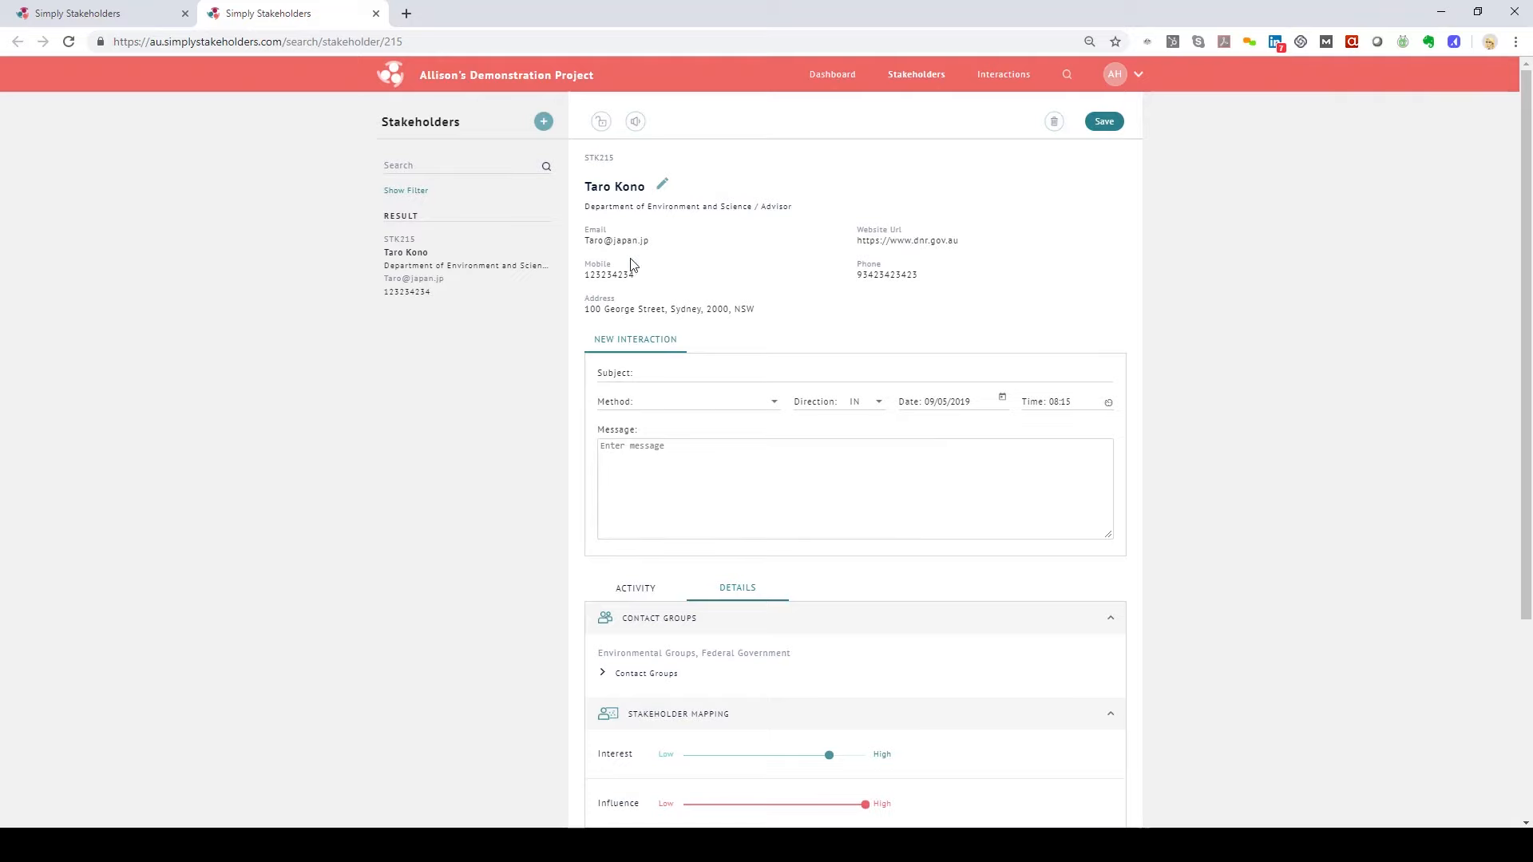
Log and save a "Climate change discussion" interaction with method Discussion and a message beginning "Had a chat about species"
{"action": "left_click", "coordinate": [758, 373]}
{"action": "left_click", "coordinate": [709, 434]}
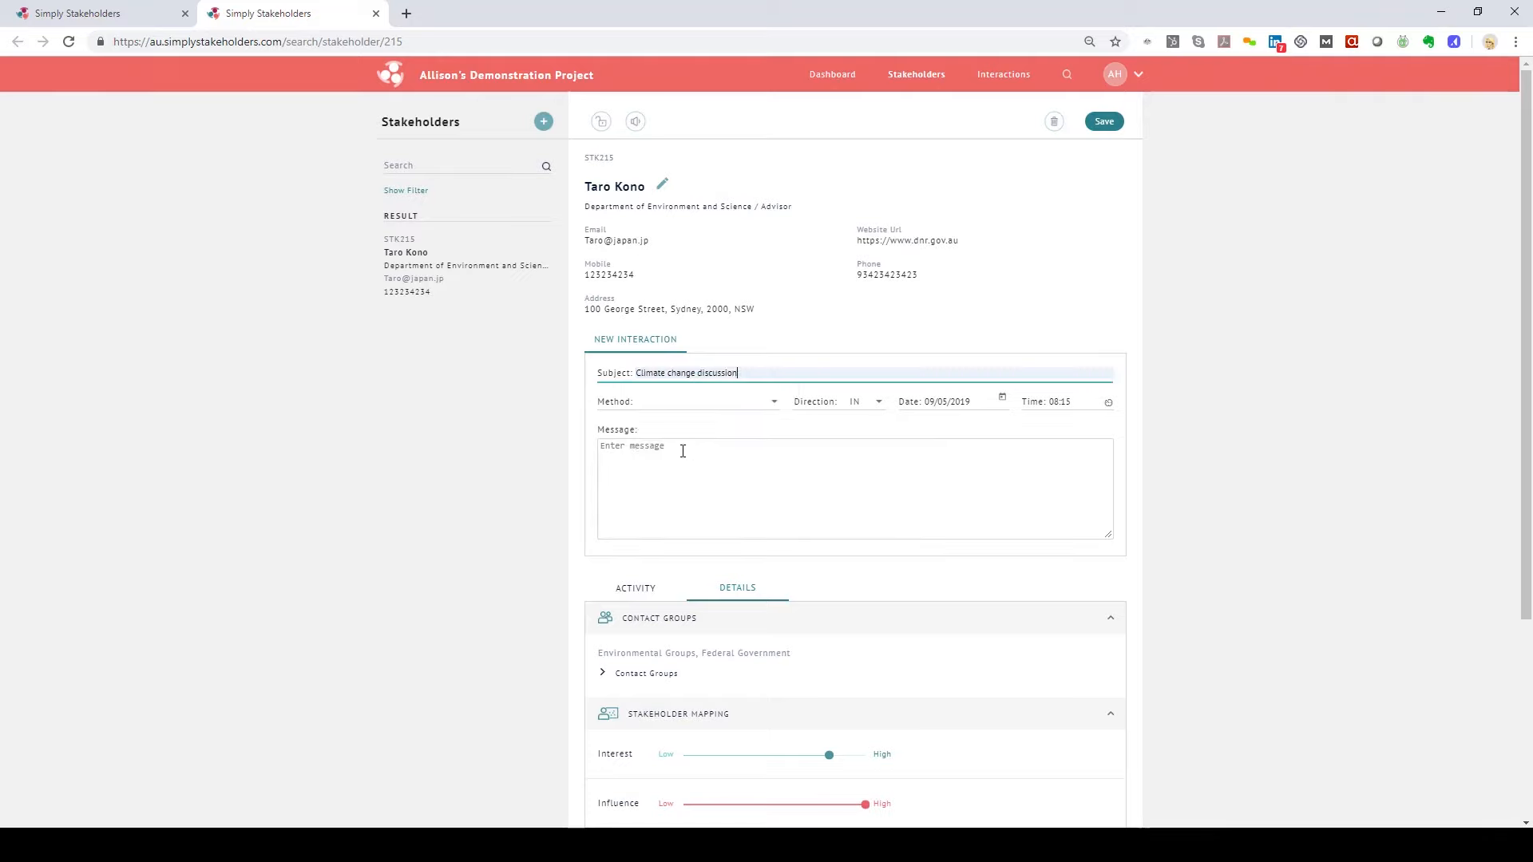
{"action": "left_click", "coordinate": [685, 406]}
{"action": "left_click", "coordinate": [685, 410]}
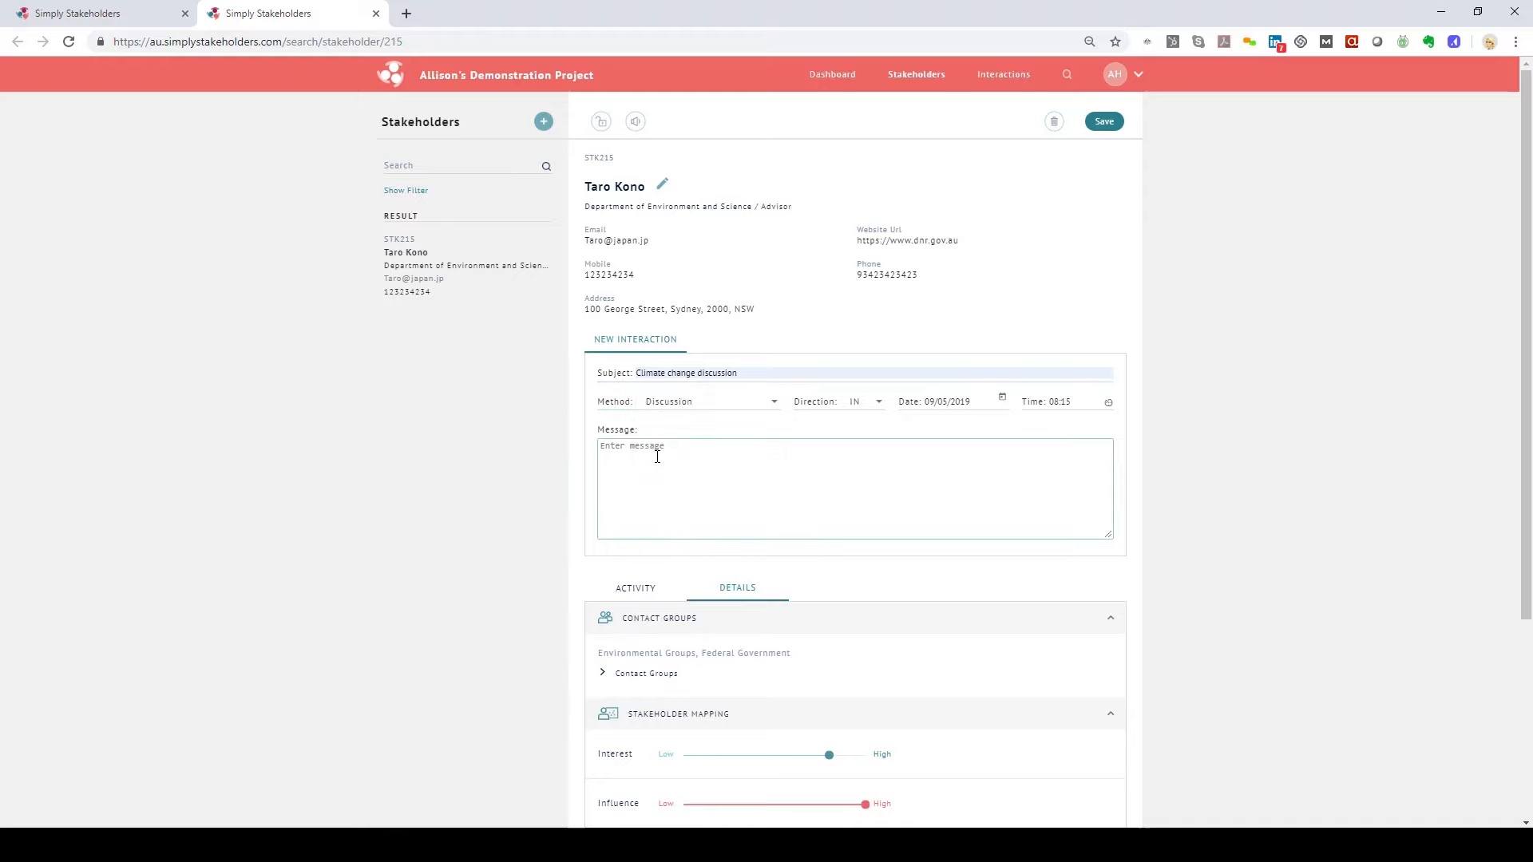
{"action": "type", "text": "Had a"}
{"action": "left_click", "coordinate": [1117, 125]}
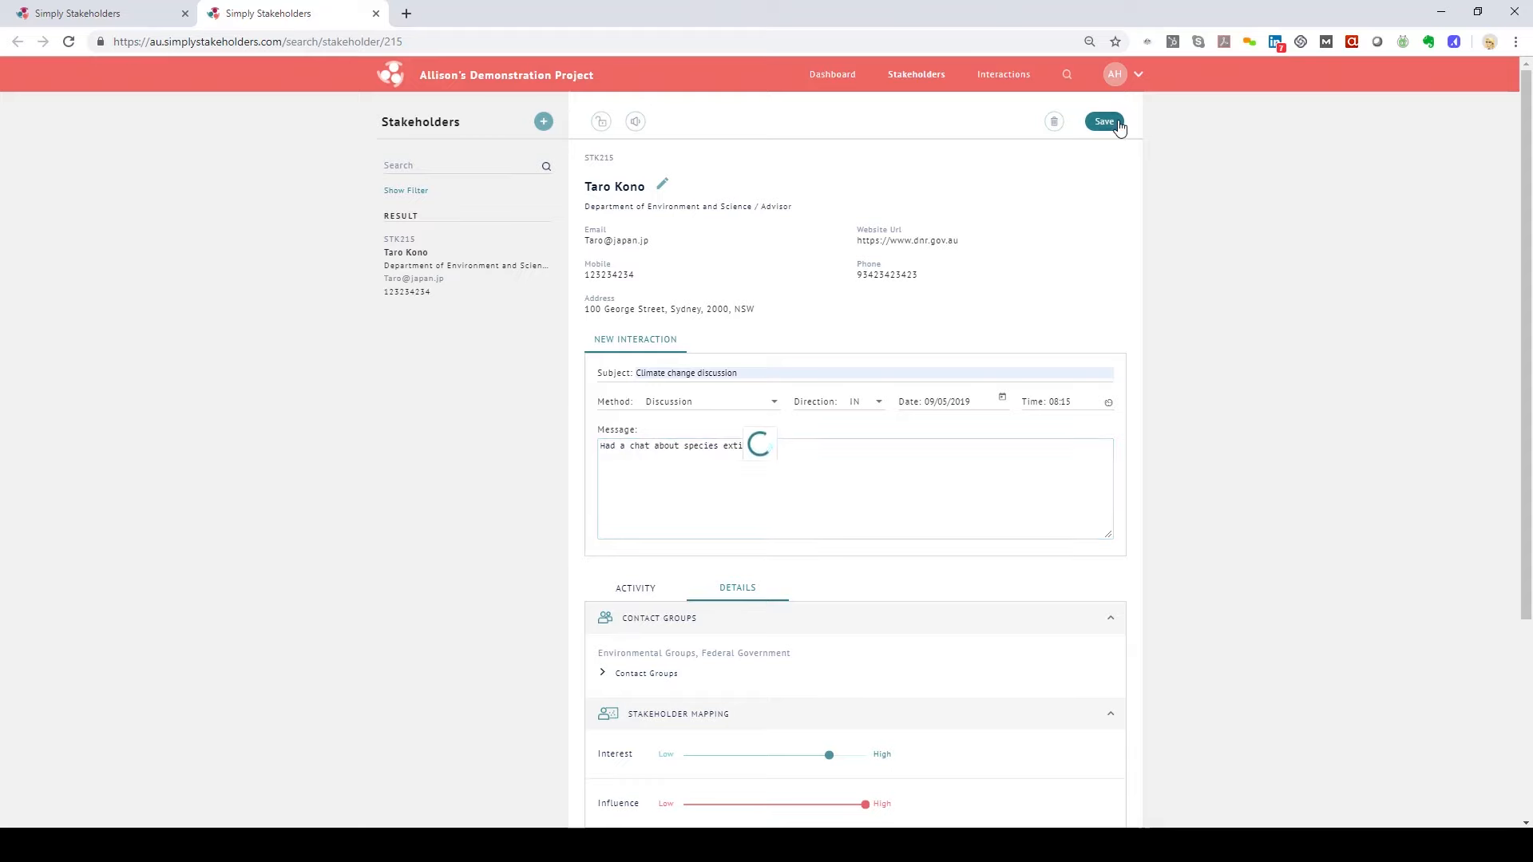
Check the advisor's activity list for logged interactions
{"action": "left_click", "coordinate": [638, 589]}
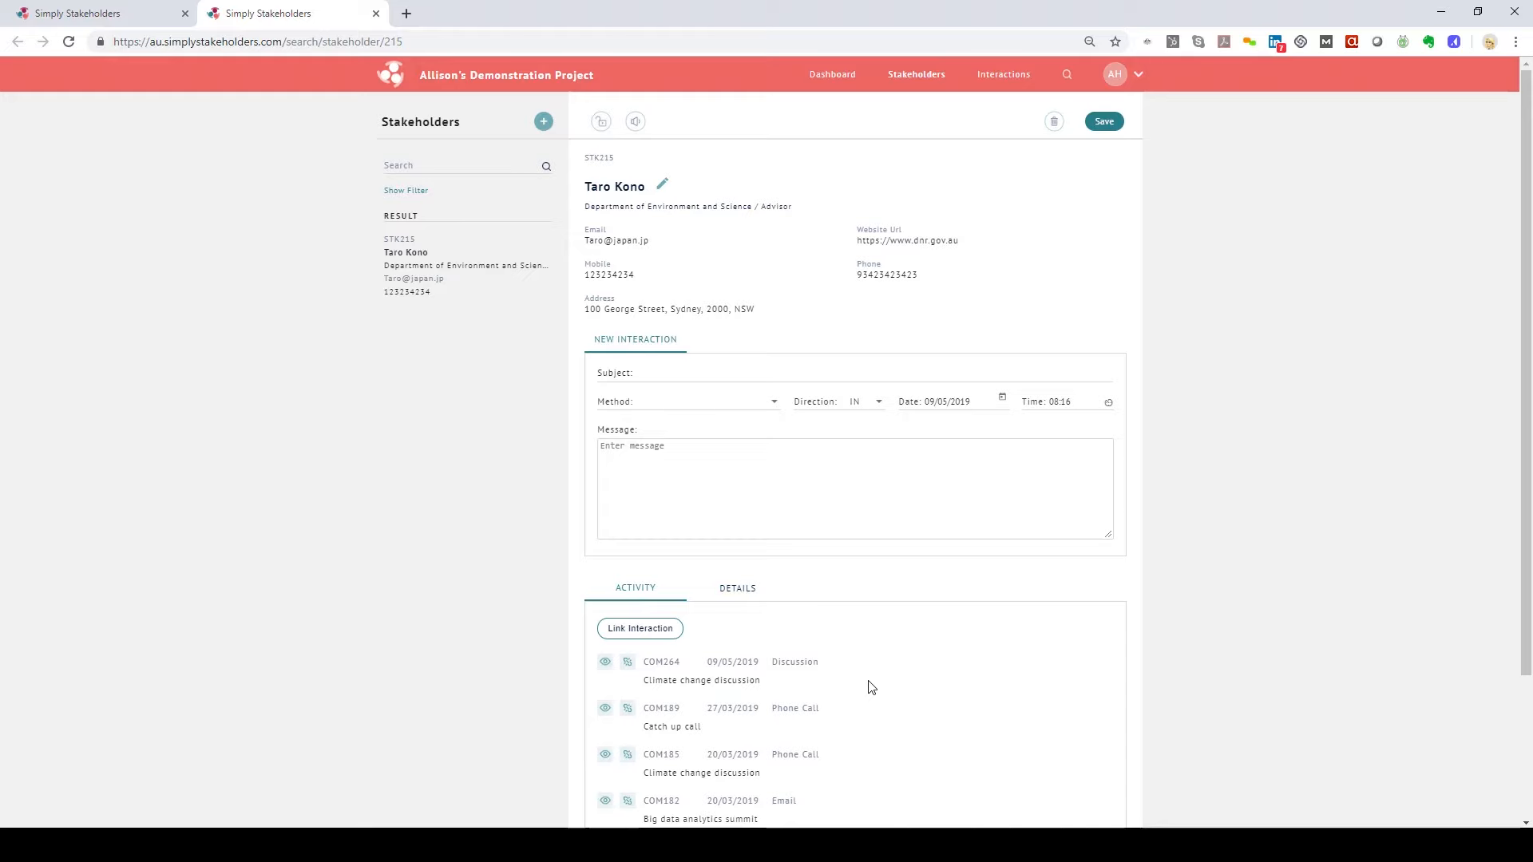
{"action": "scroll", "coordinate": [872, 688], "scroll_direction": "down", "scroll_amount": 2}
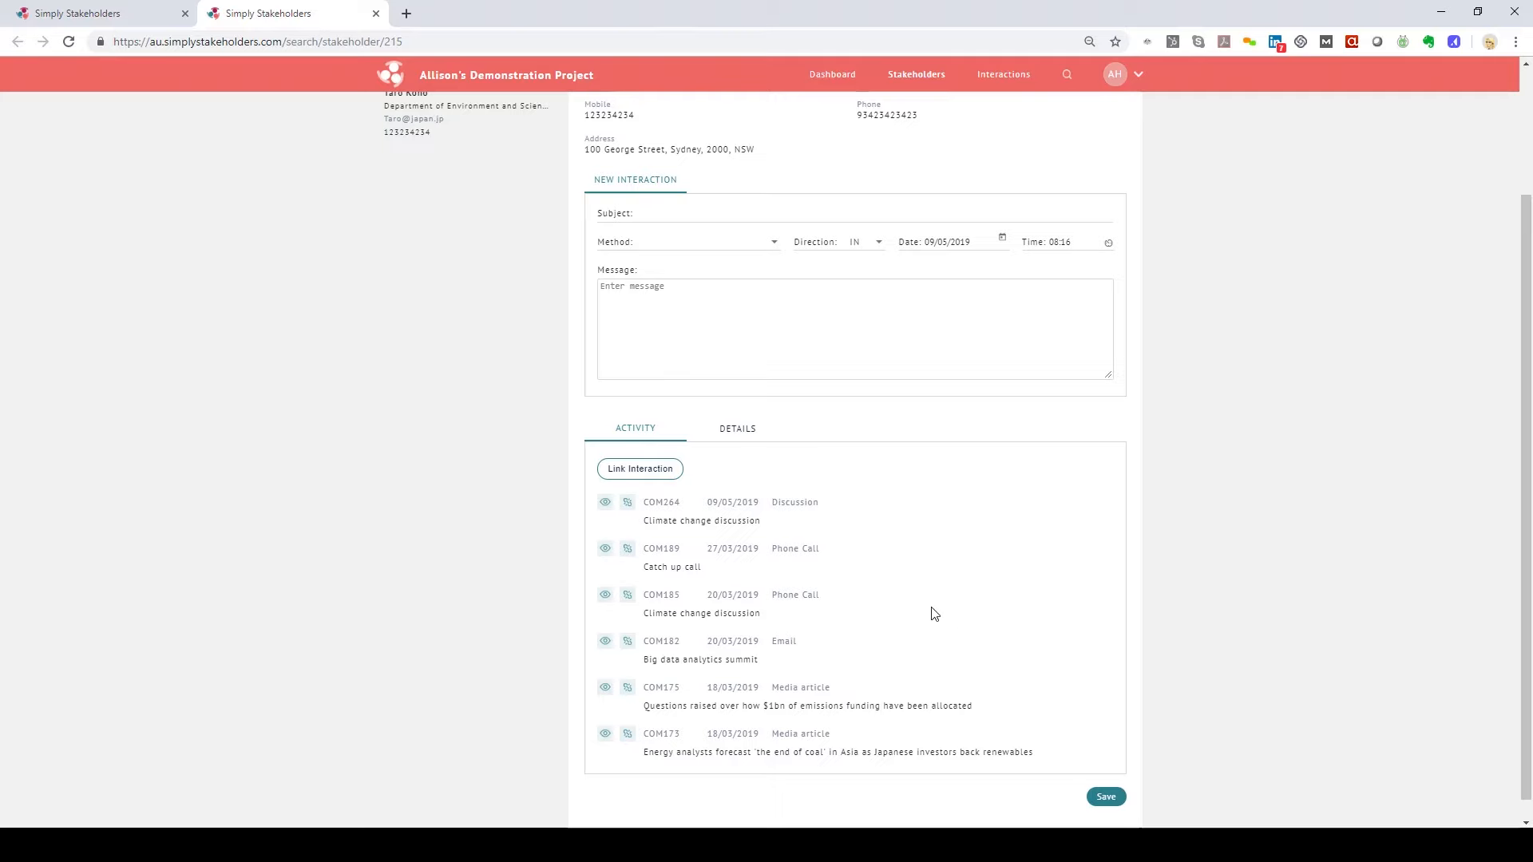
{"action": "scroll", "coordinate": [935, 613], "scroll_direction": "up", "scroll_amount": 1}
Examine the contact groups, stakeholder mapping and About note in the advisor's details
{"action": "left_click", "coordinate": [731, 507]}
{"action": "scroll", "coordinate": [730, 511], "scroll_direction": "up", "scroll_amount": 1}
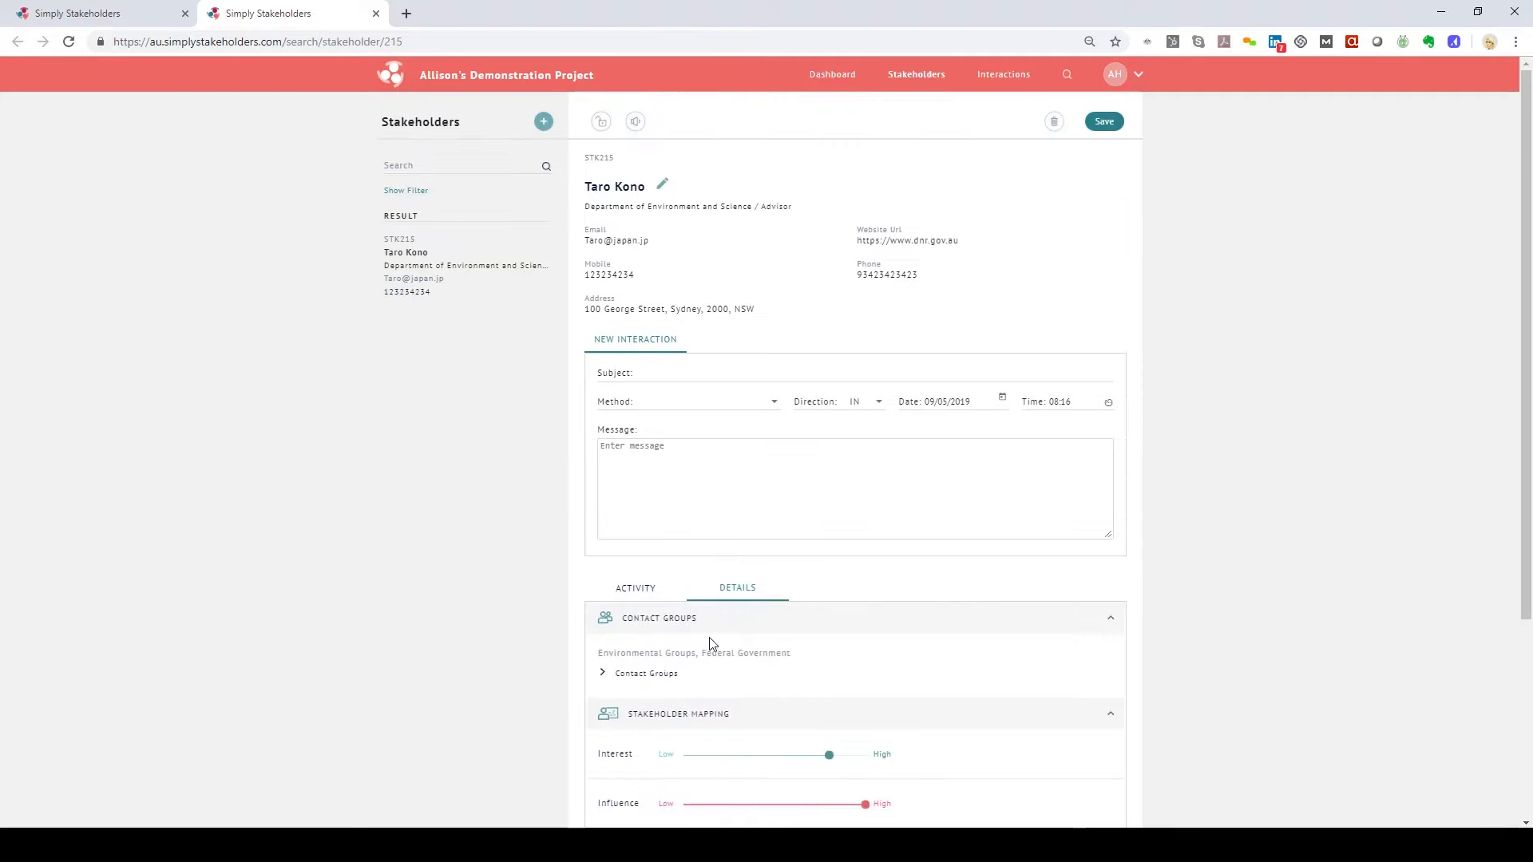
{"action": "scroll", "coordinate": [886, 657], "scroll_direction": "down", "scroll_amount": 2}
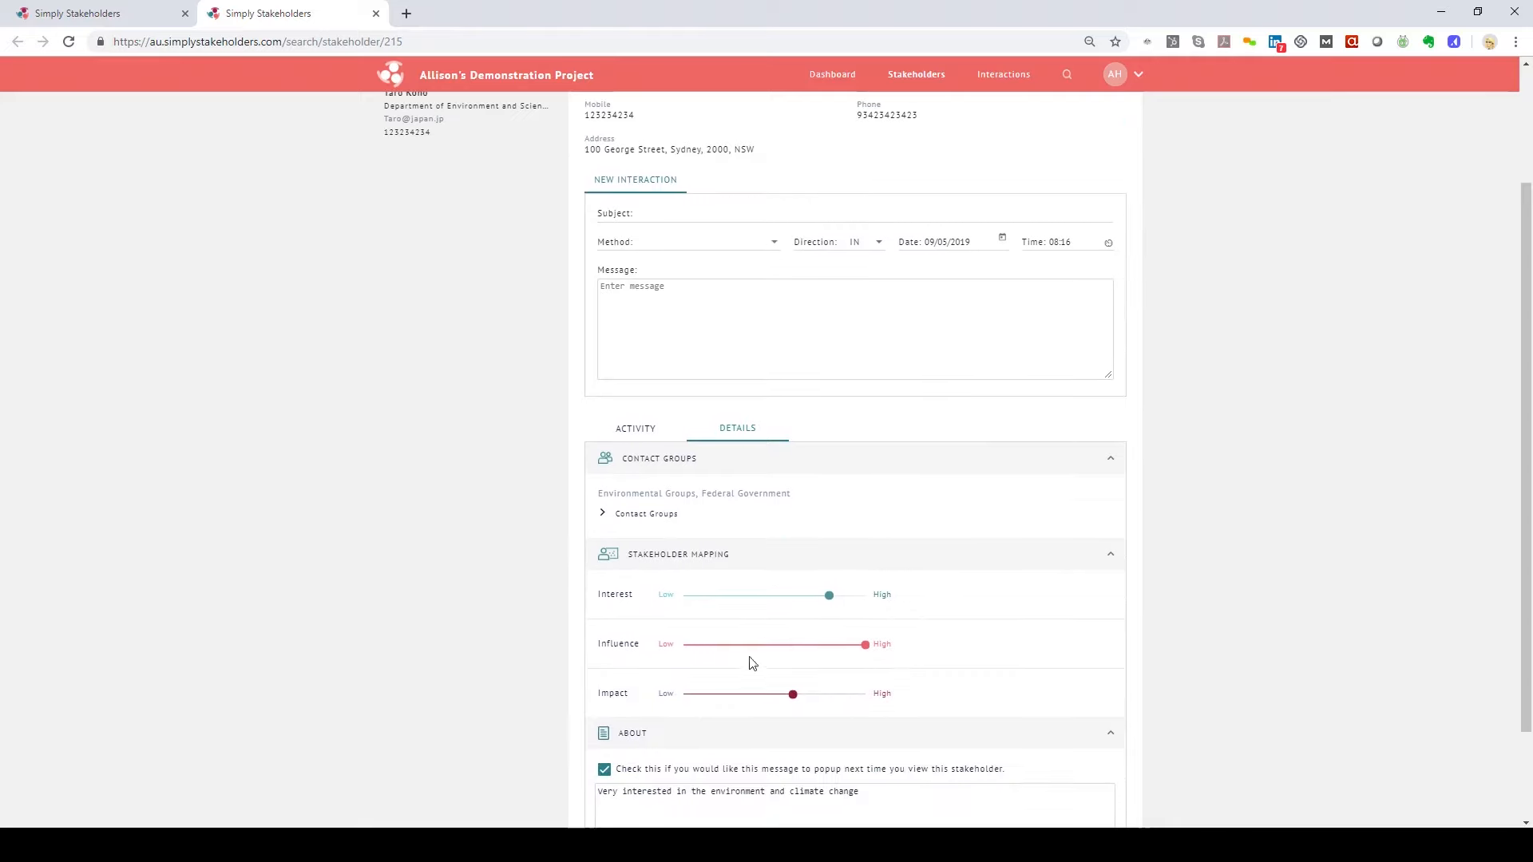
{"action": "scroll", "coordinate": [768, 697], "scroll_direction": "down", "scroll_amount": 2}
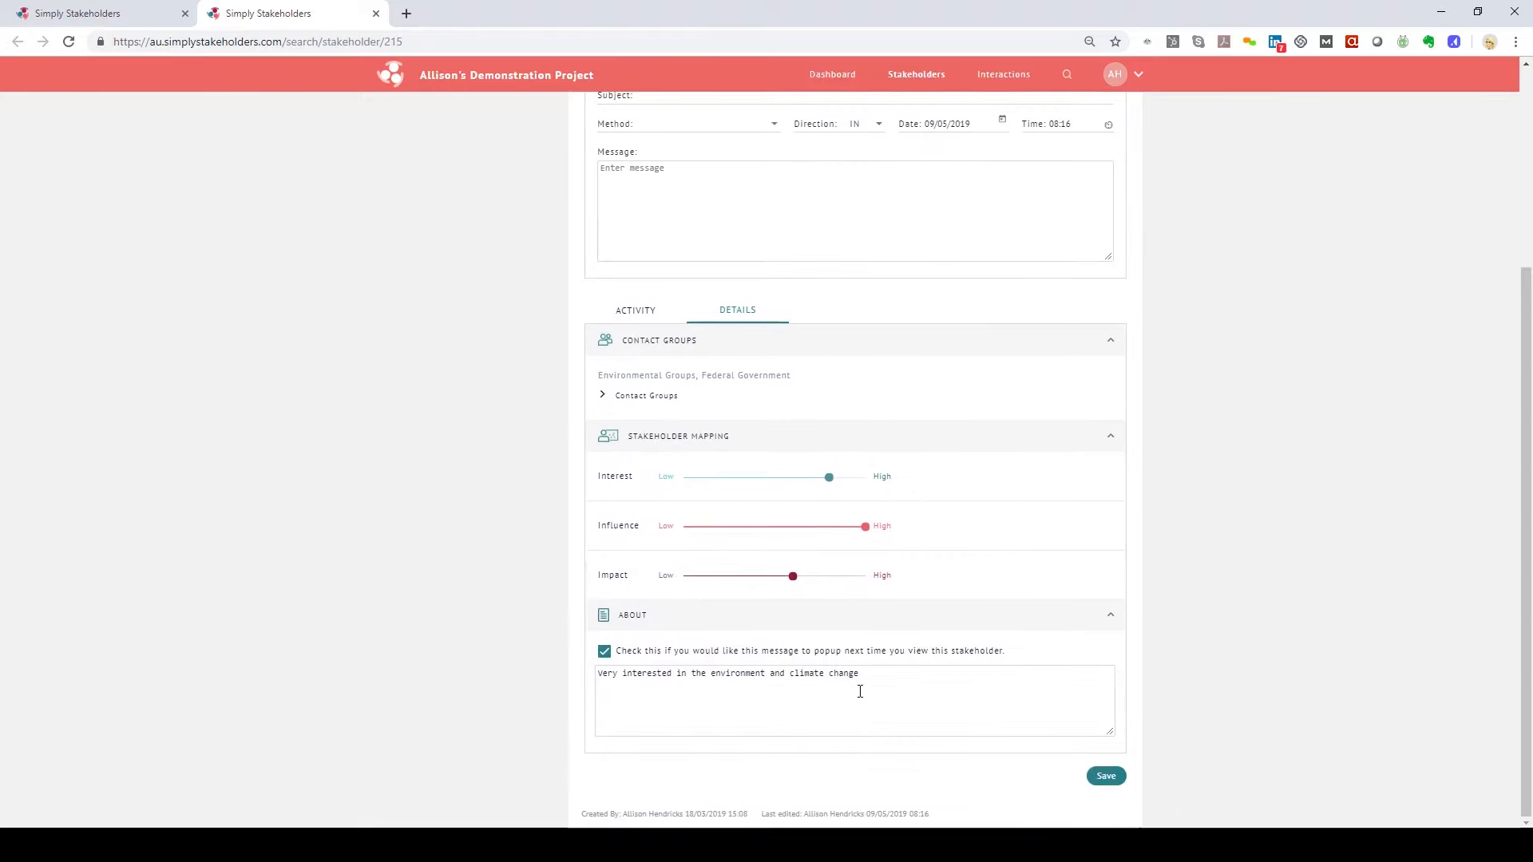
{"action": "scroll", "coordinate": [860, 692], "scroll_direction": "up", "scroll_amount": 4}
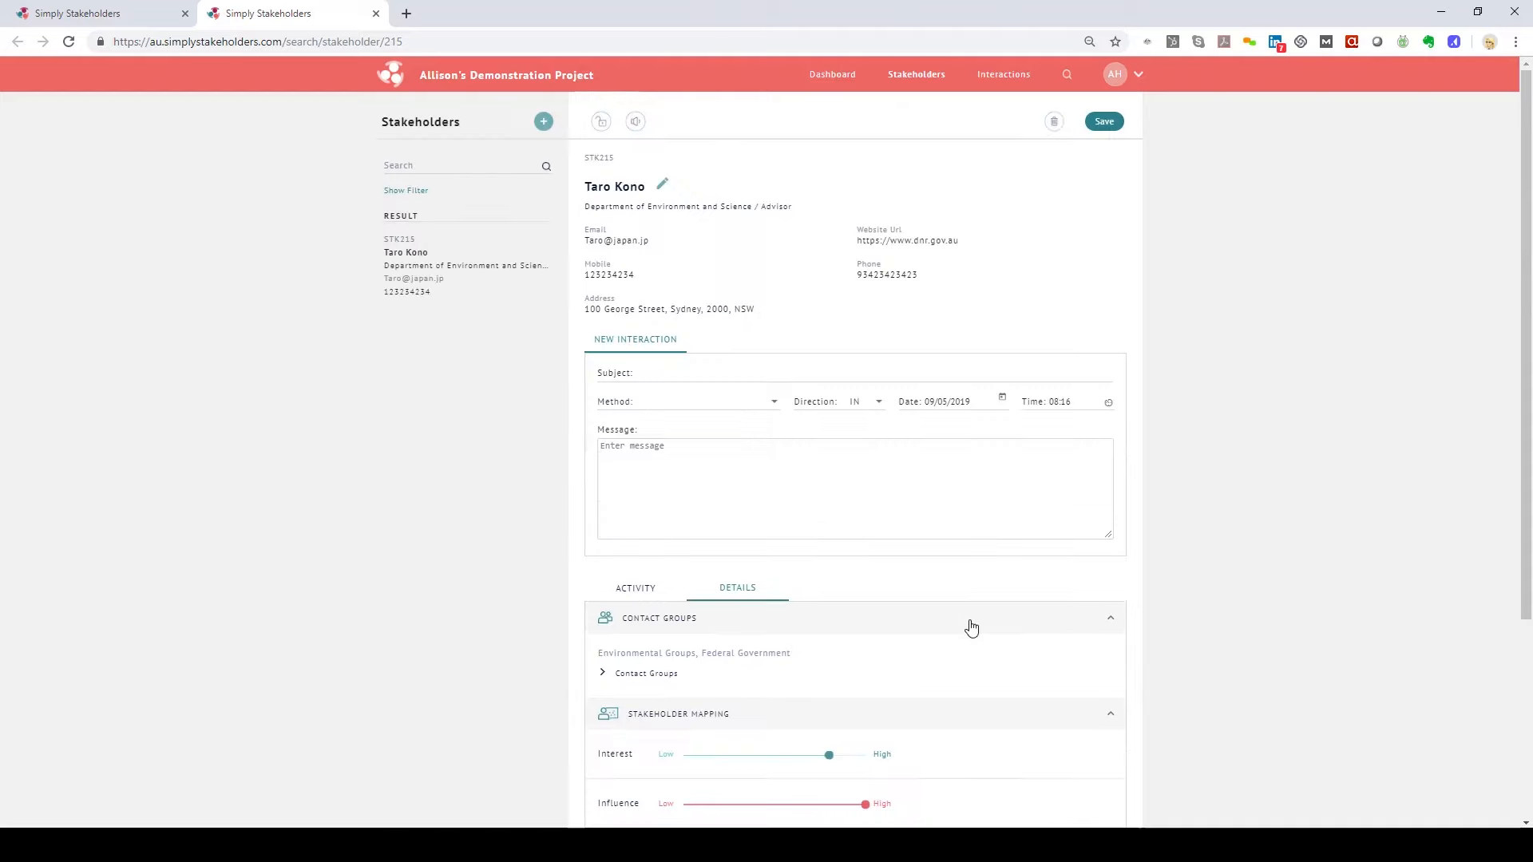
Run an advanced interaction search filtered to the Media article method
{"action": "left_click", "coordinate": [1008, 78]}
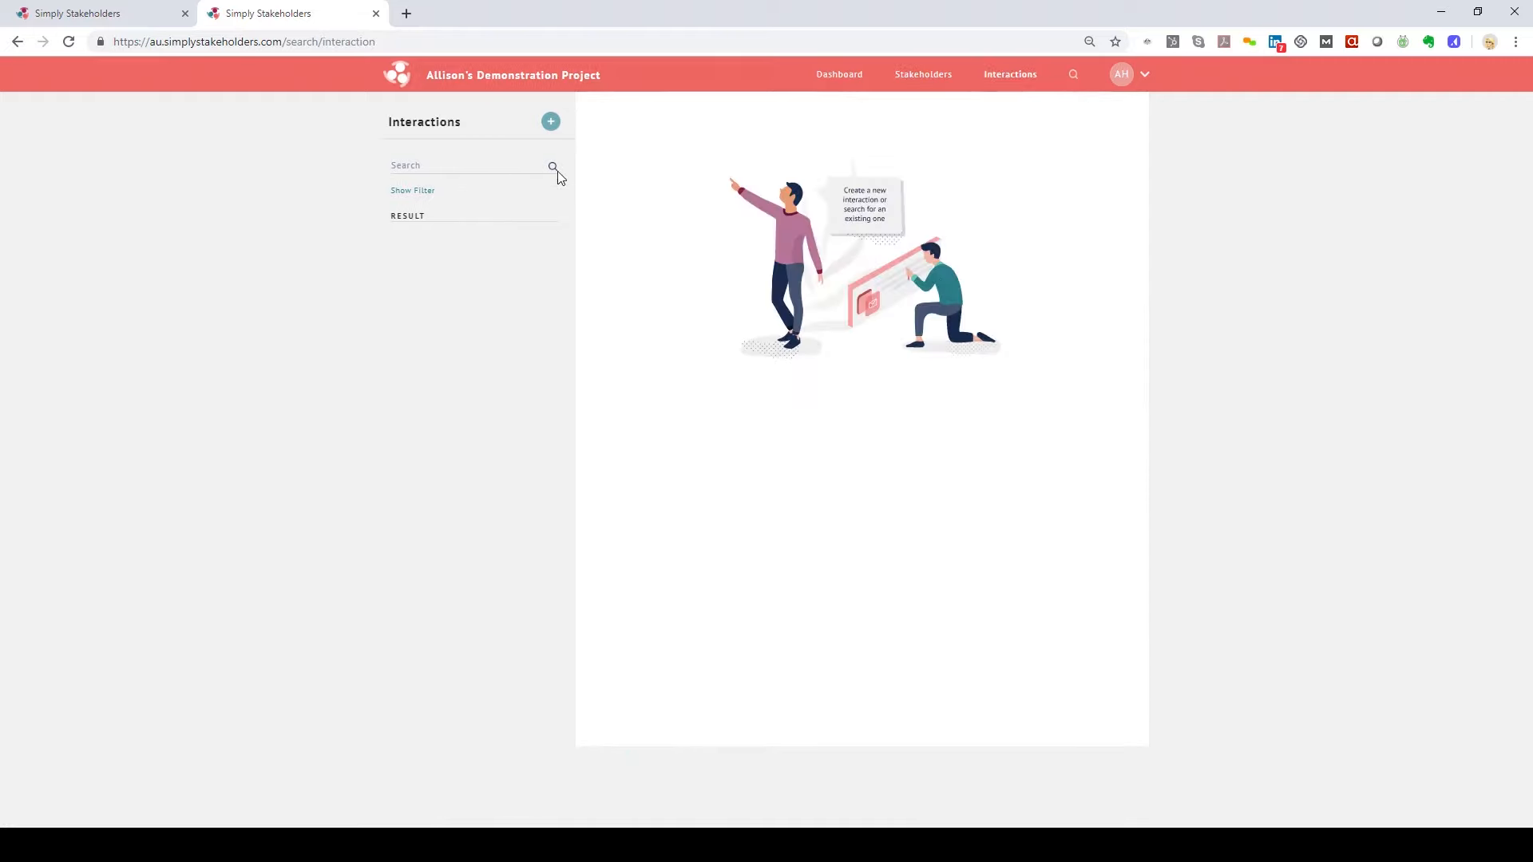
{"action": "left_click", "coordinate": [1074, 79]}
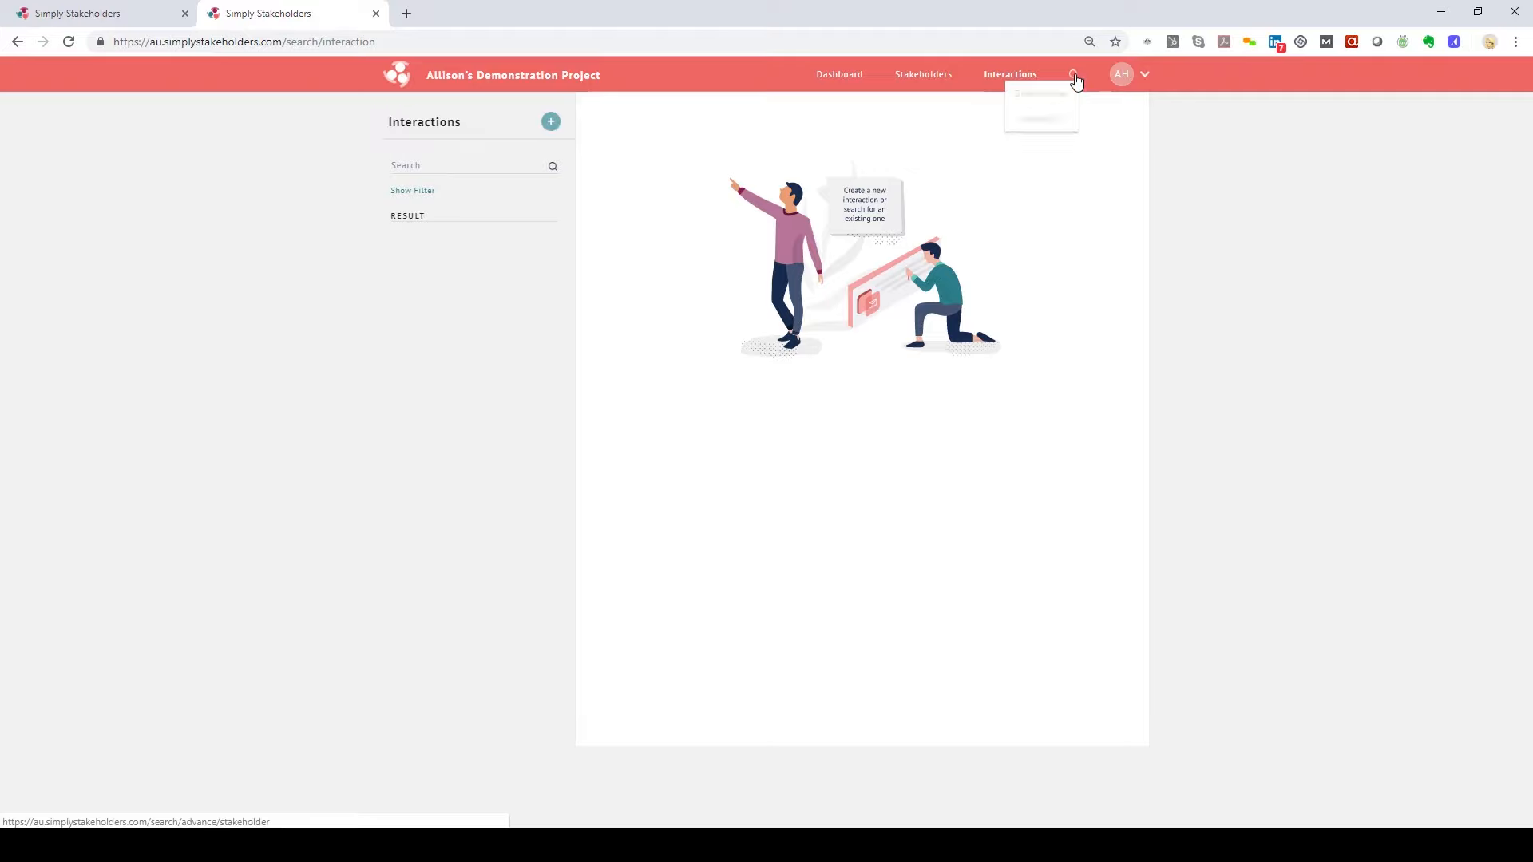
{"action": "left_click", "coordinate": [1052, 118]}
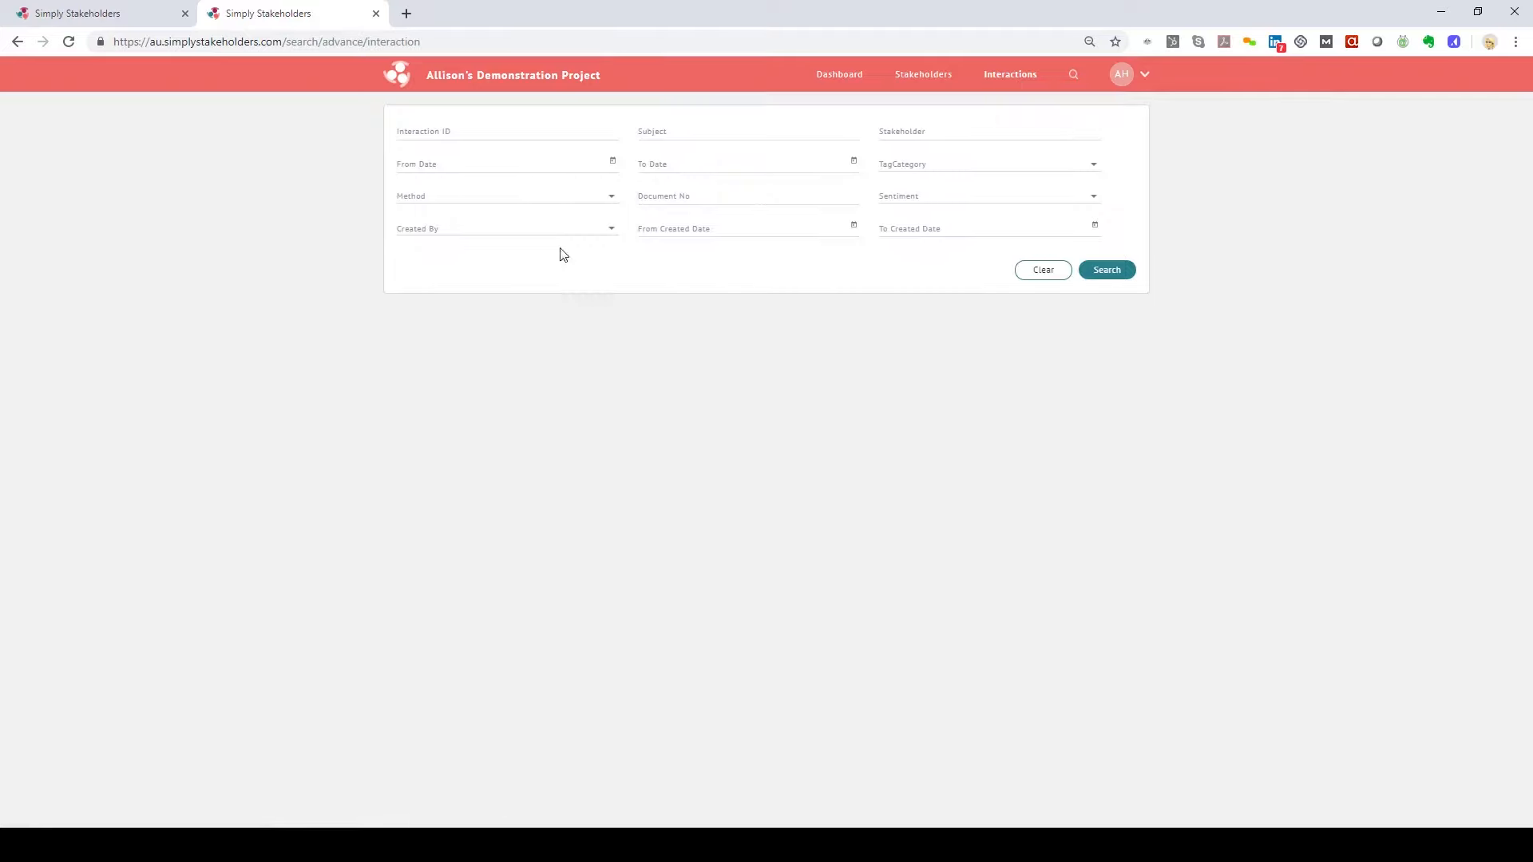
{"action": "left_click", "coordinate": [537, 203]}
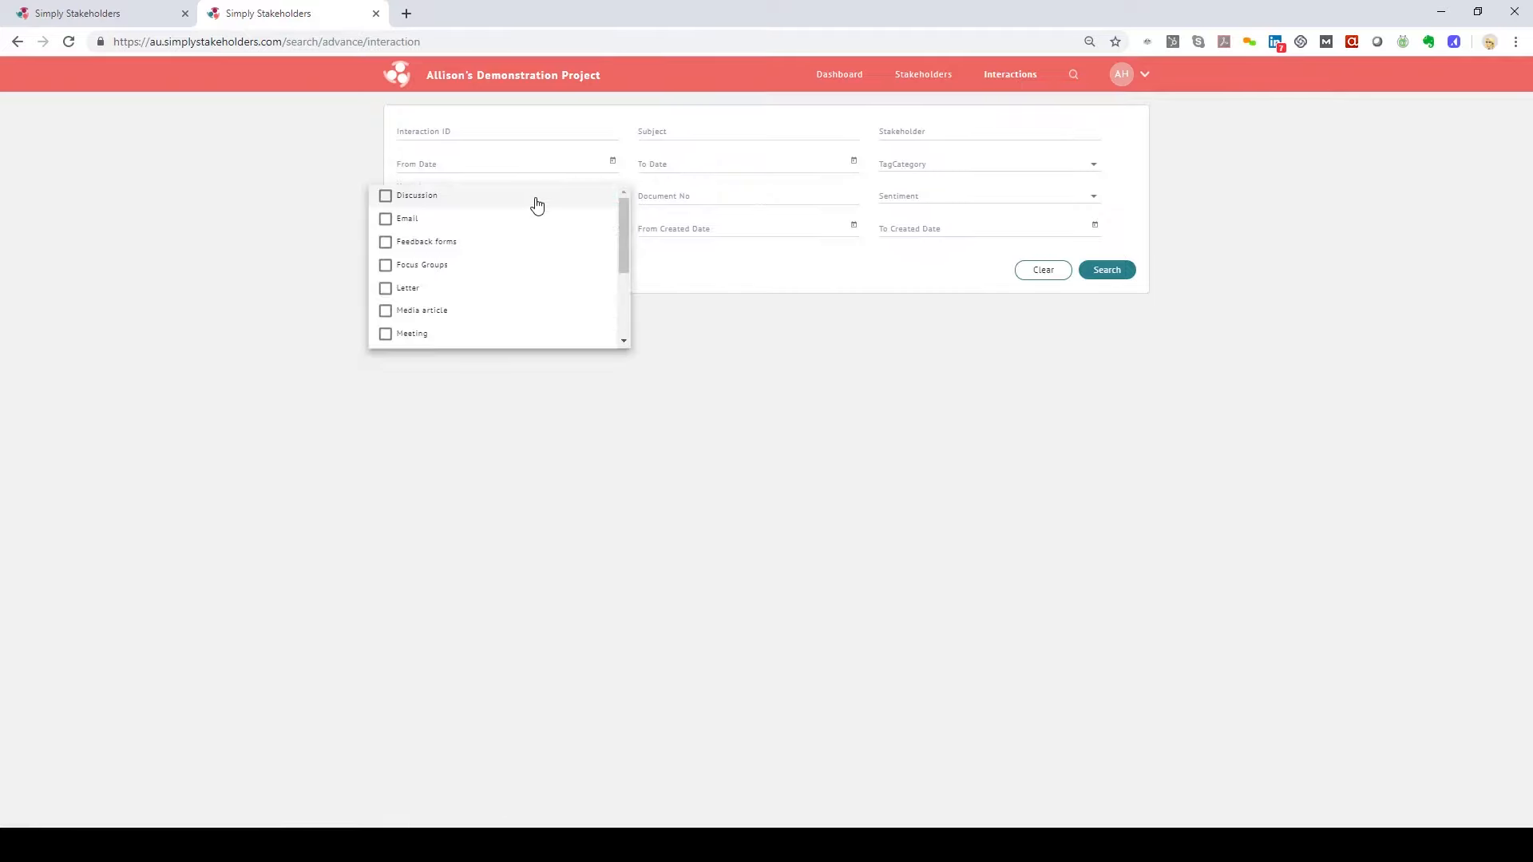
{"action": "left_click", "coordinate": [386, 310]}
{"action": "left_click", "coordinate": [1128, 278]}
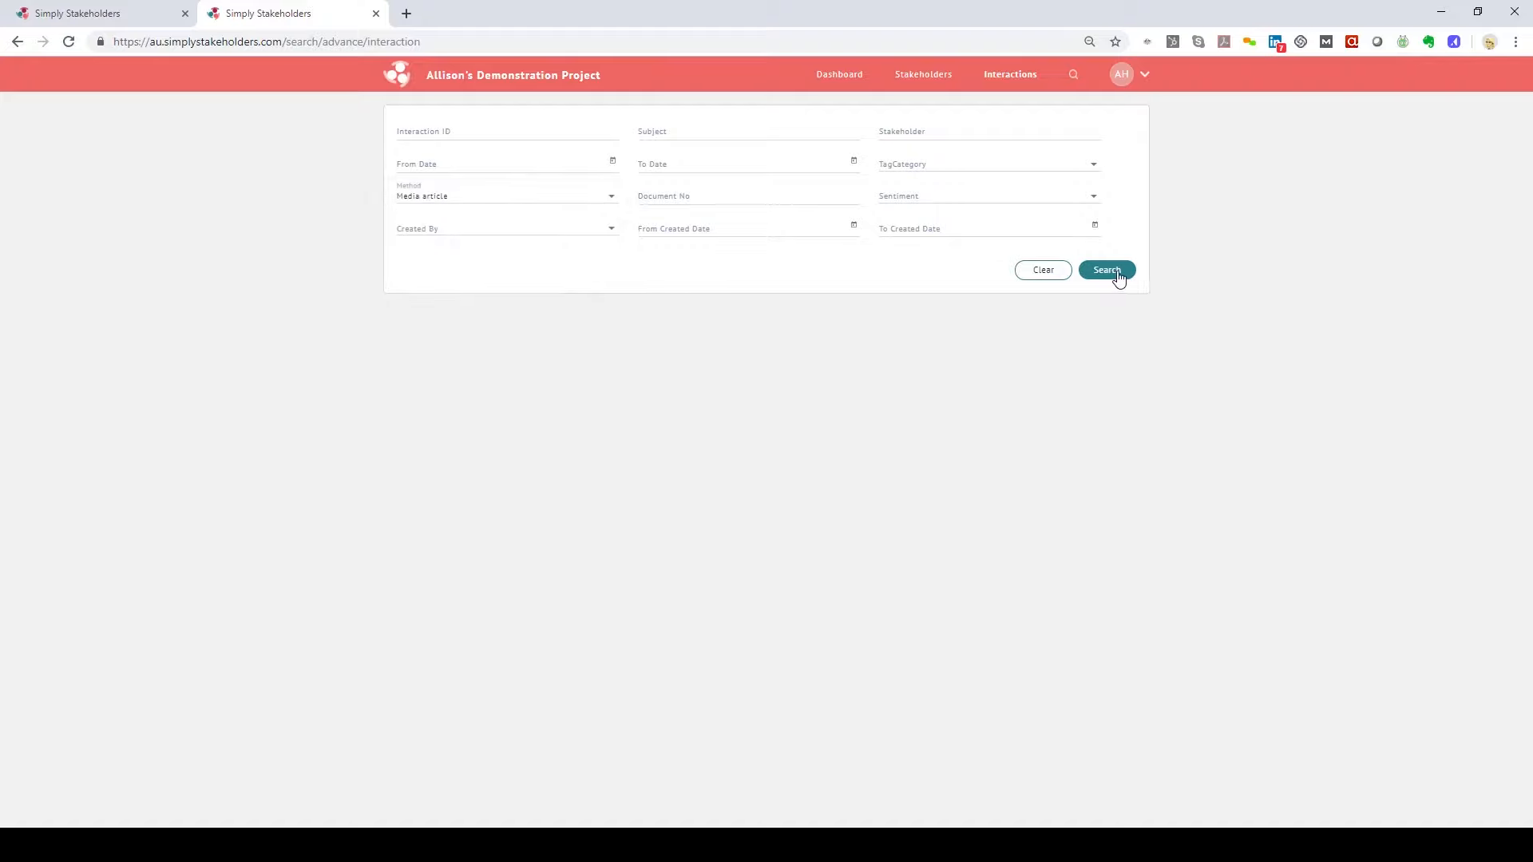
{"action": "left_click", "coordinate": [1106, 271]}
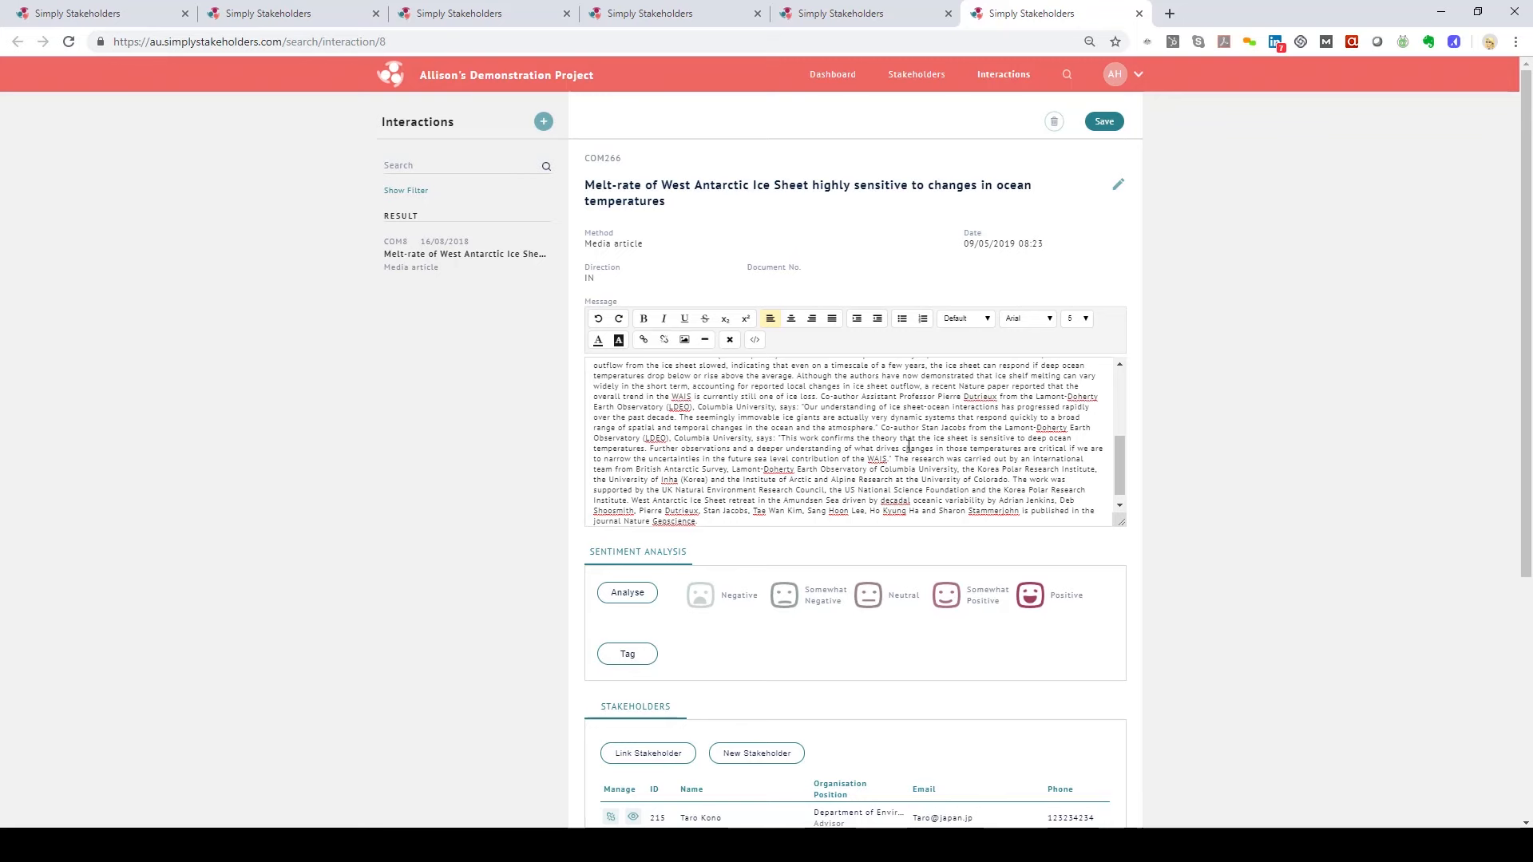
Review the message, sentiment analysis options, linked stakeholders and details of the West Antarctic Ice Sheet media article
{"action": "scroll", "coordinate": [818, 434], "scroll_direction": "up", "scroll_amount": 1}
{"action": "scroll", "coordinate": [819, 433], "scroll_direction": "down", "scroll_amount": 1}
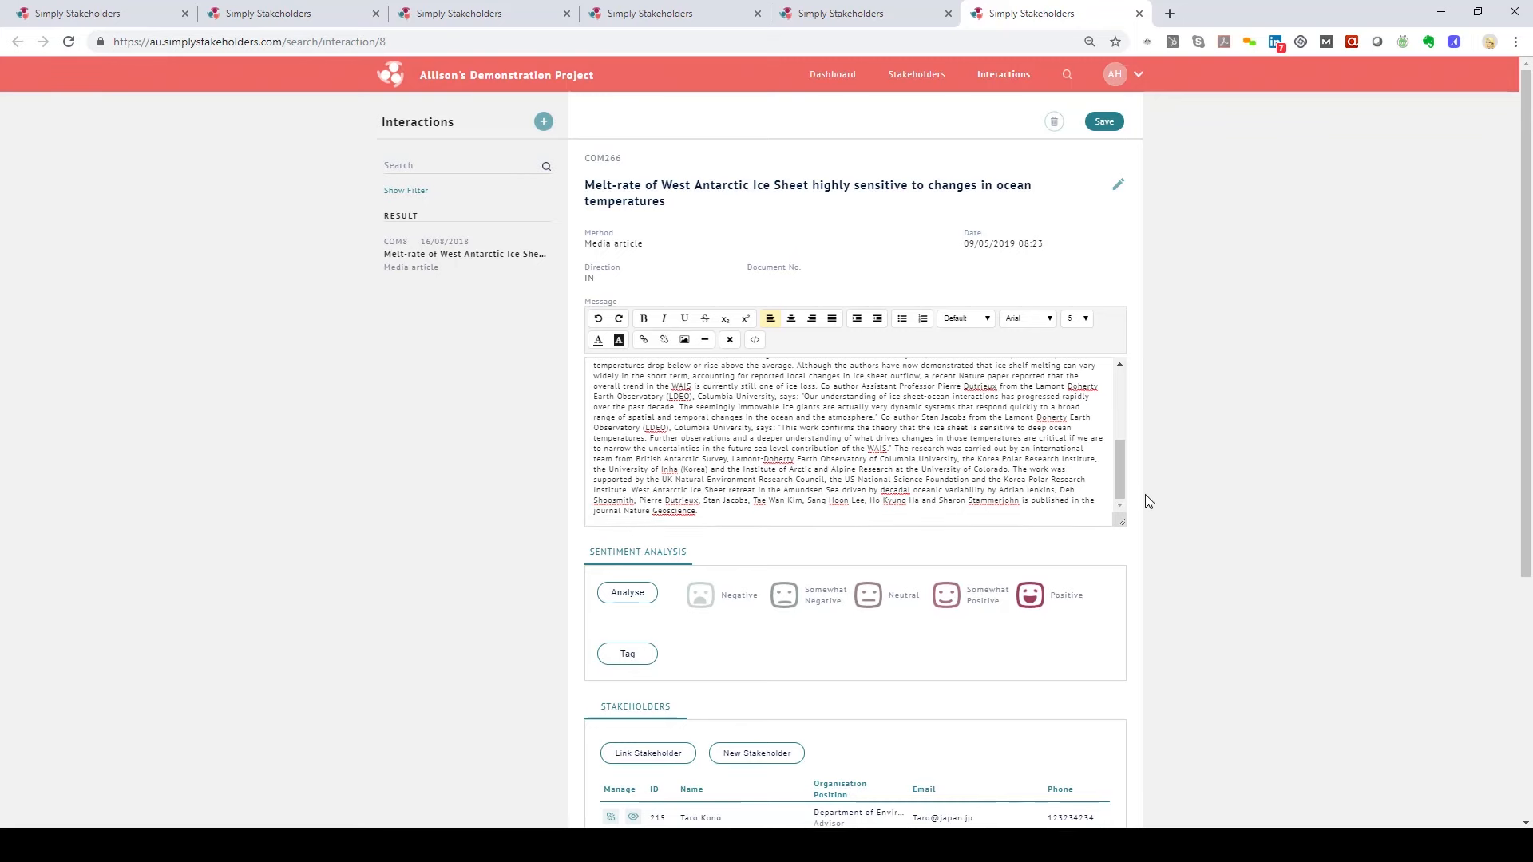
{"action": "scroll", "coordinate": [1148, 502], "scroll_direction": "down", "scroll_amount": 3}
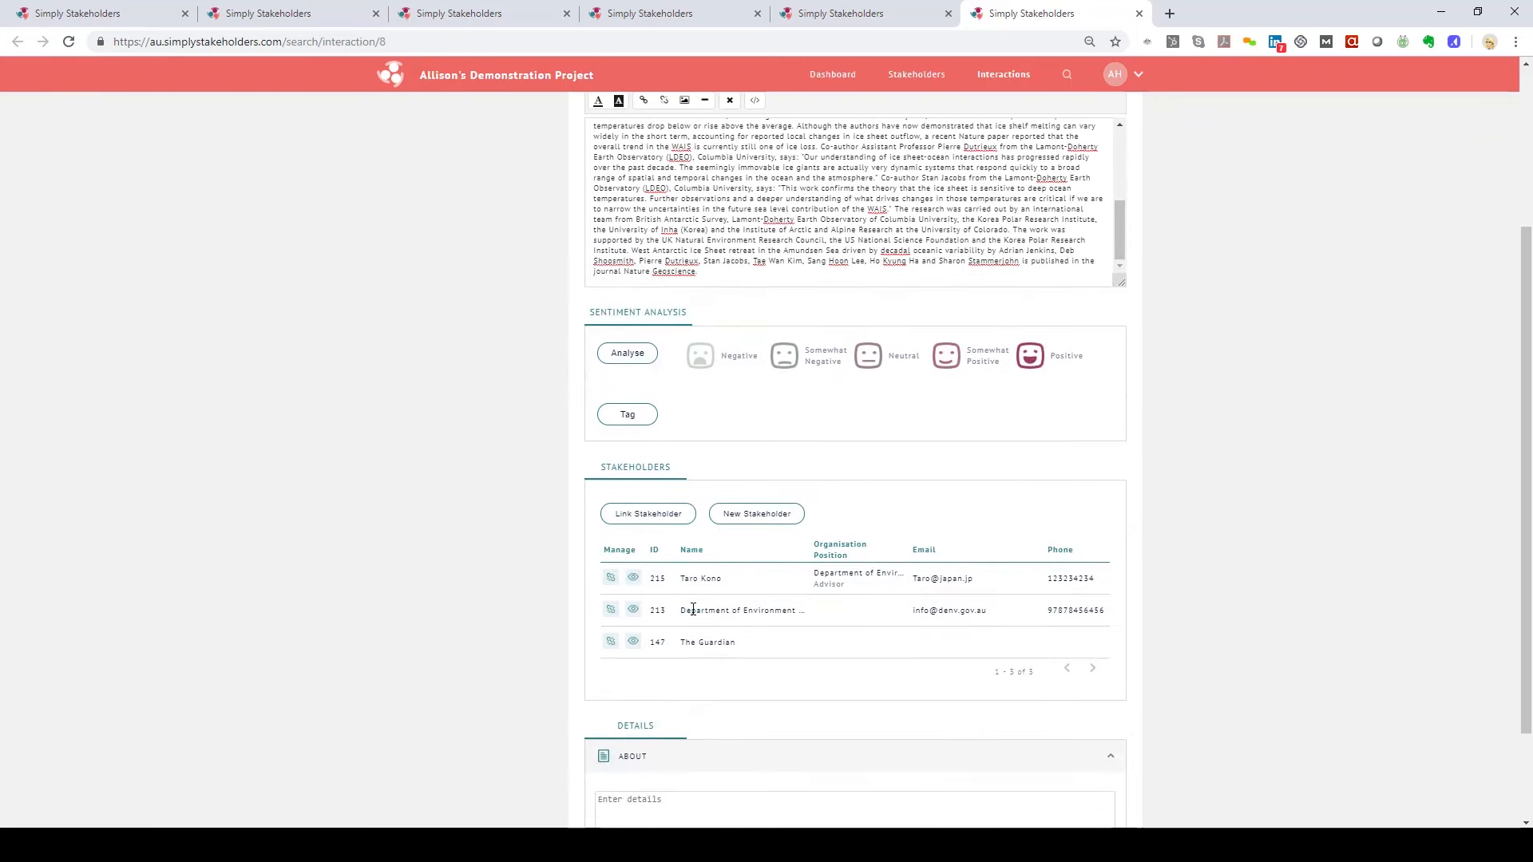
{"action": "scroll", "coordinate": [693, 610], "scroll_direction": "down", "scroll_amount": 2}
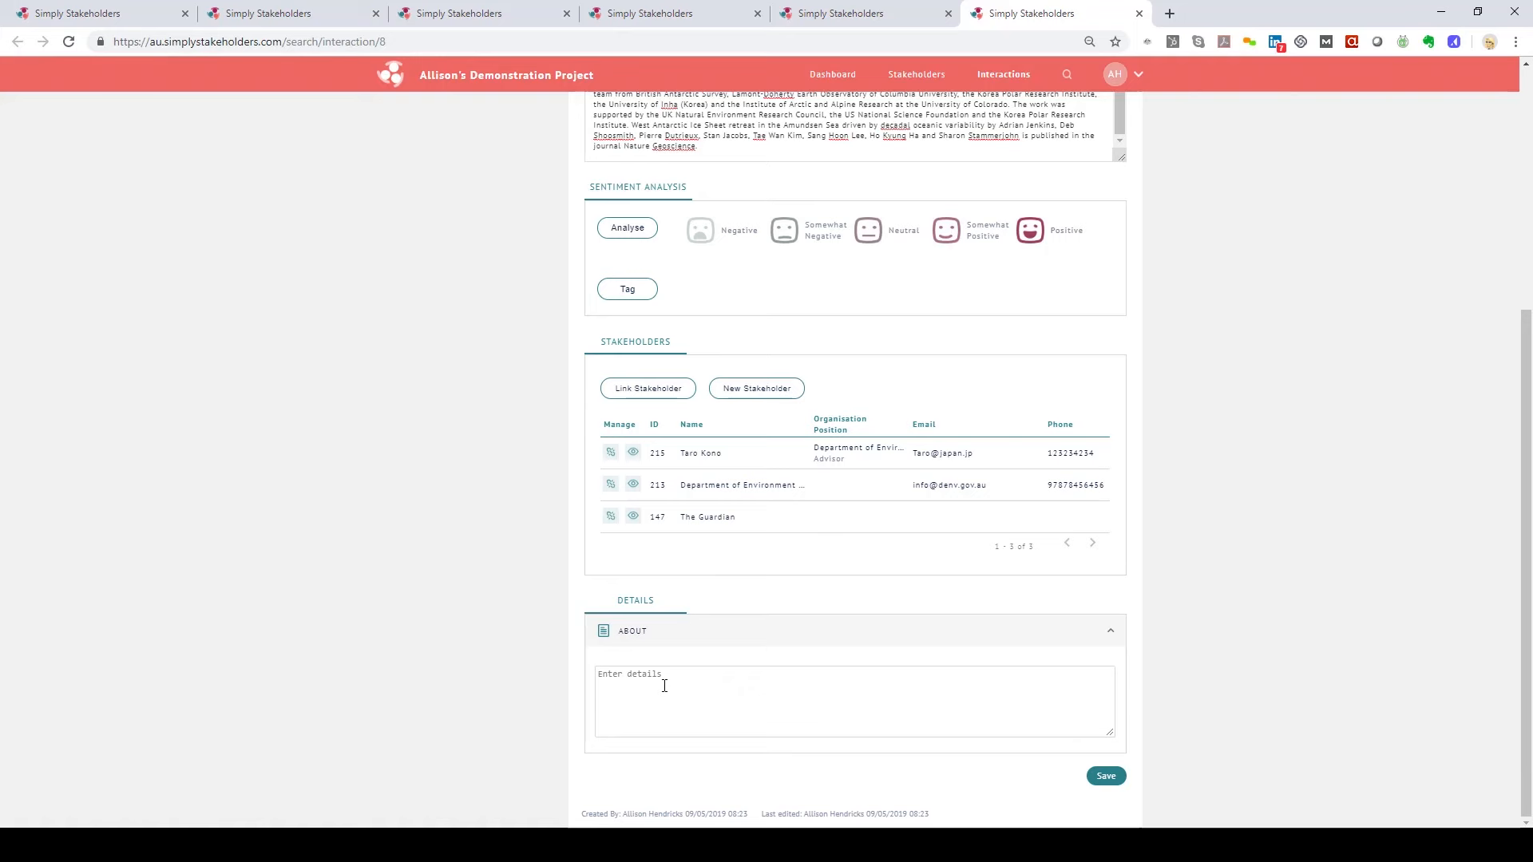
{"action": "scroll", "coordinate": [664, 686], "scroll_direction": "up", "scroll_amount": 4}
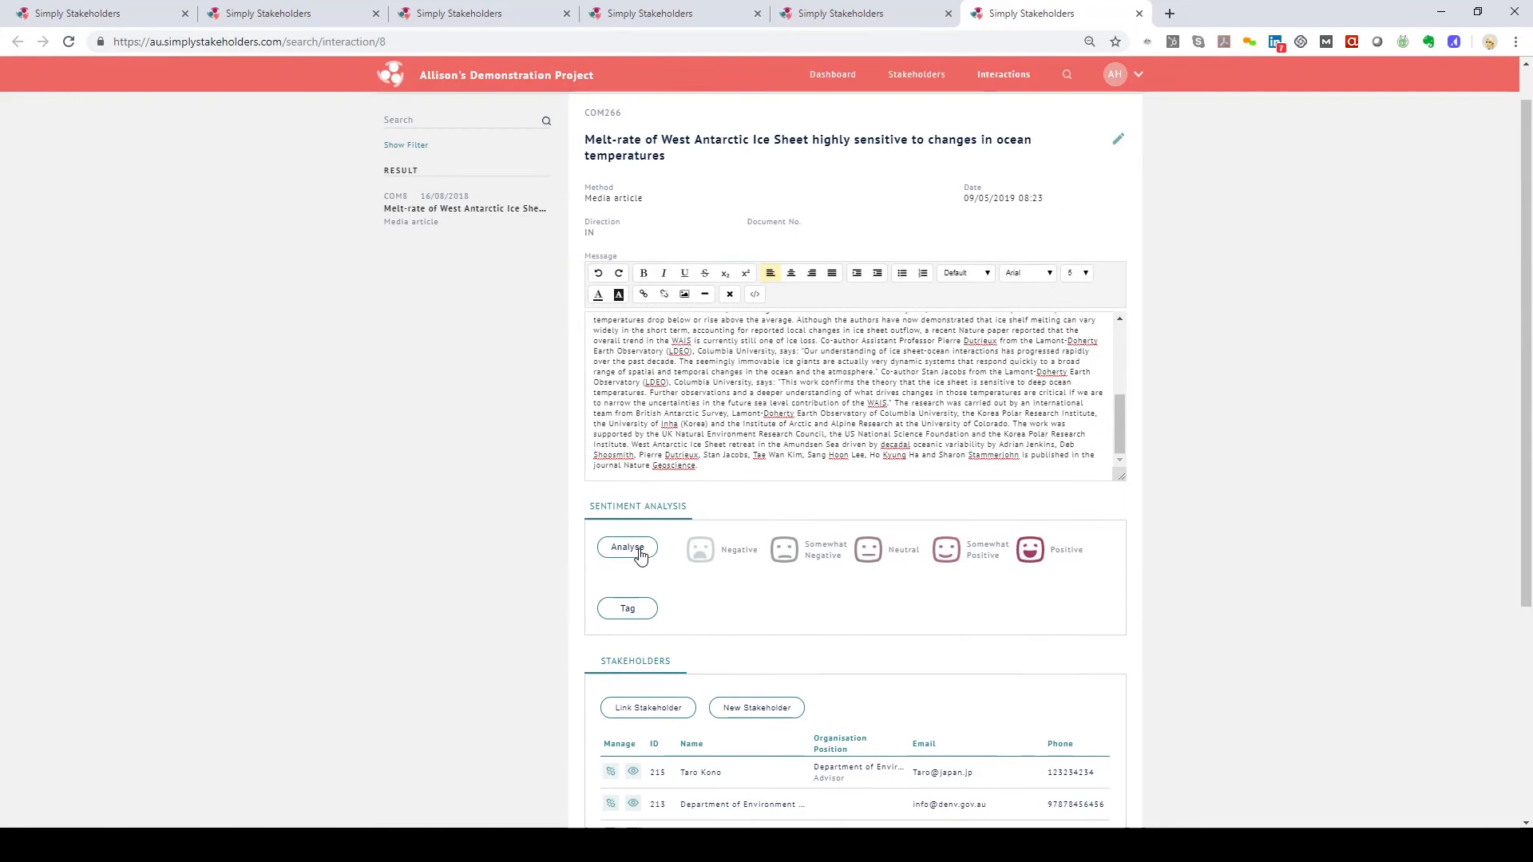
Run sentiment analysis on the West Antarctic Ice Sheet article and set its sentiment score to 30%
{"action": "left_click", "coordinate": [639, 551]}
{"action": "left_click_drag", "start_coordinate": [623, 570], "coordinate": [614, 568]}
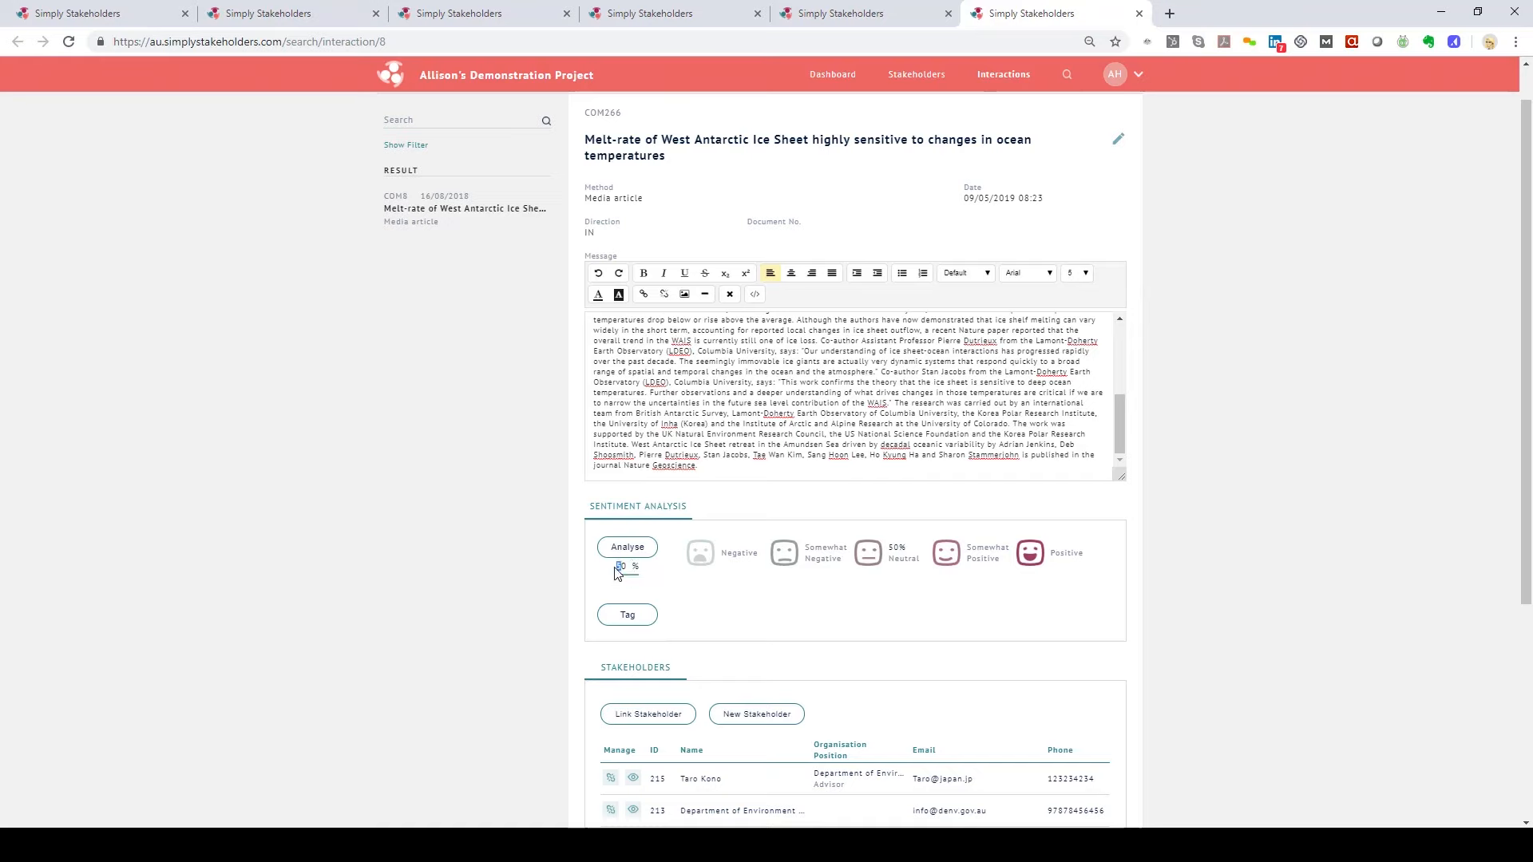
{"action": "type", "text": "7"}
Generate tags and select ice loss, ice shelf melting, understanding of ice sheet ocean interactions, deep ocean temperatures and melt rates of Dotson Ice Shelf
{"action": "left_click", "coordinate": [629, 616]}
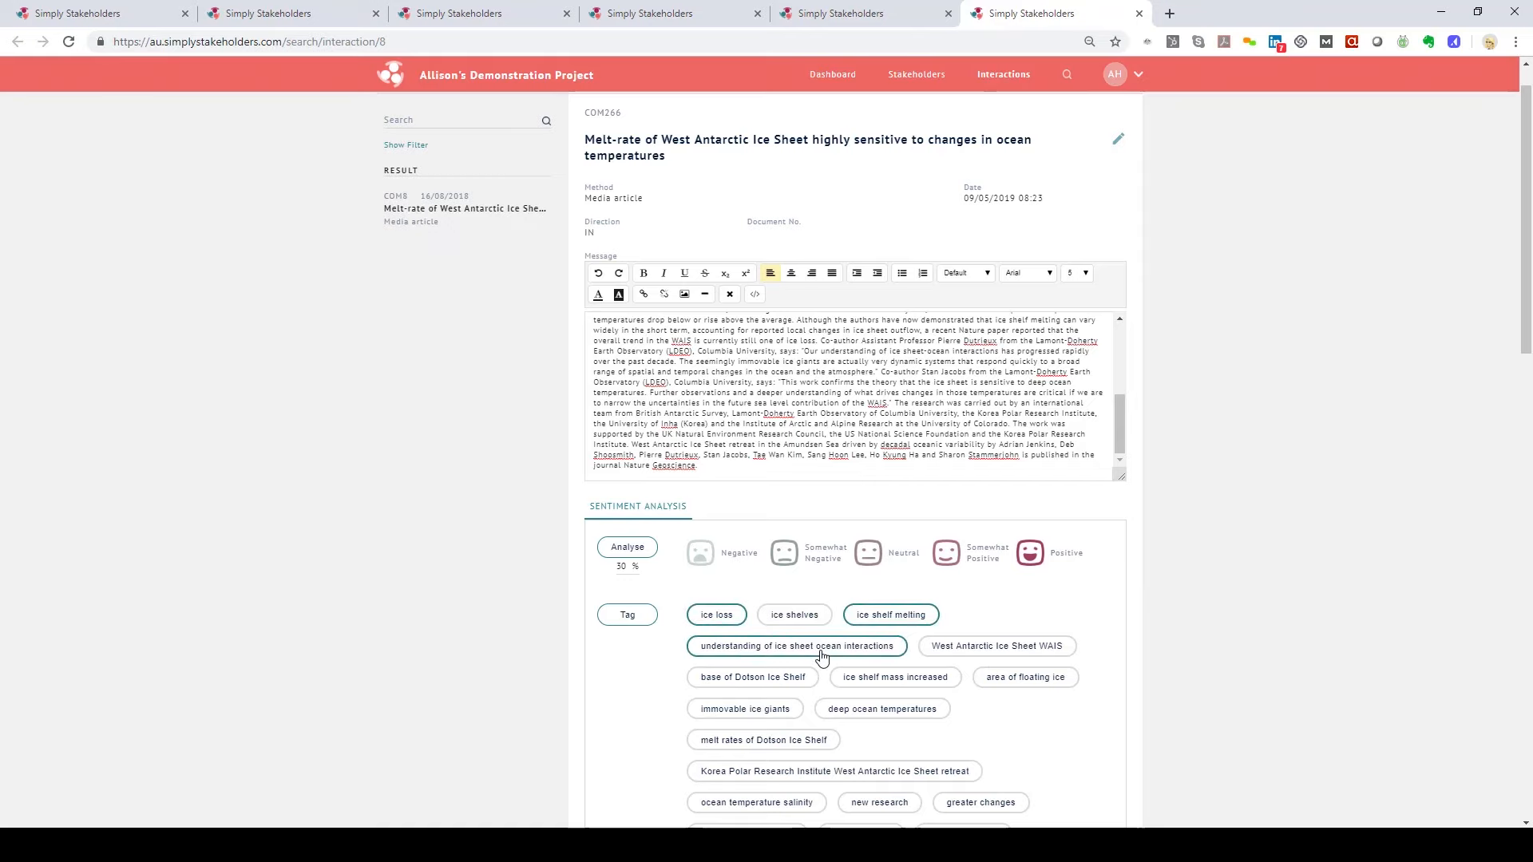
{"action": "left_click", "coordinate": [851, 713]}
{"action": "left_click", "coordinate": [796, 740]}
Select the Korea Polar Research Institute West Antarctic Ice Sheet retreat and ocean temperature salinity tags, and save the interaction
{"action": "scroll", "coordinate": [951, 752], "scroll_direction": "down", "scroll_amount": 1}
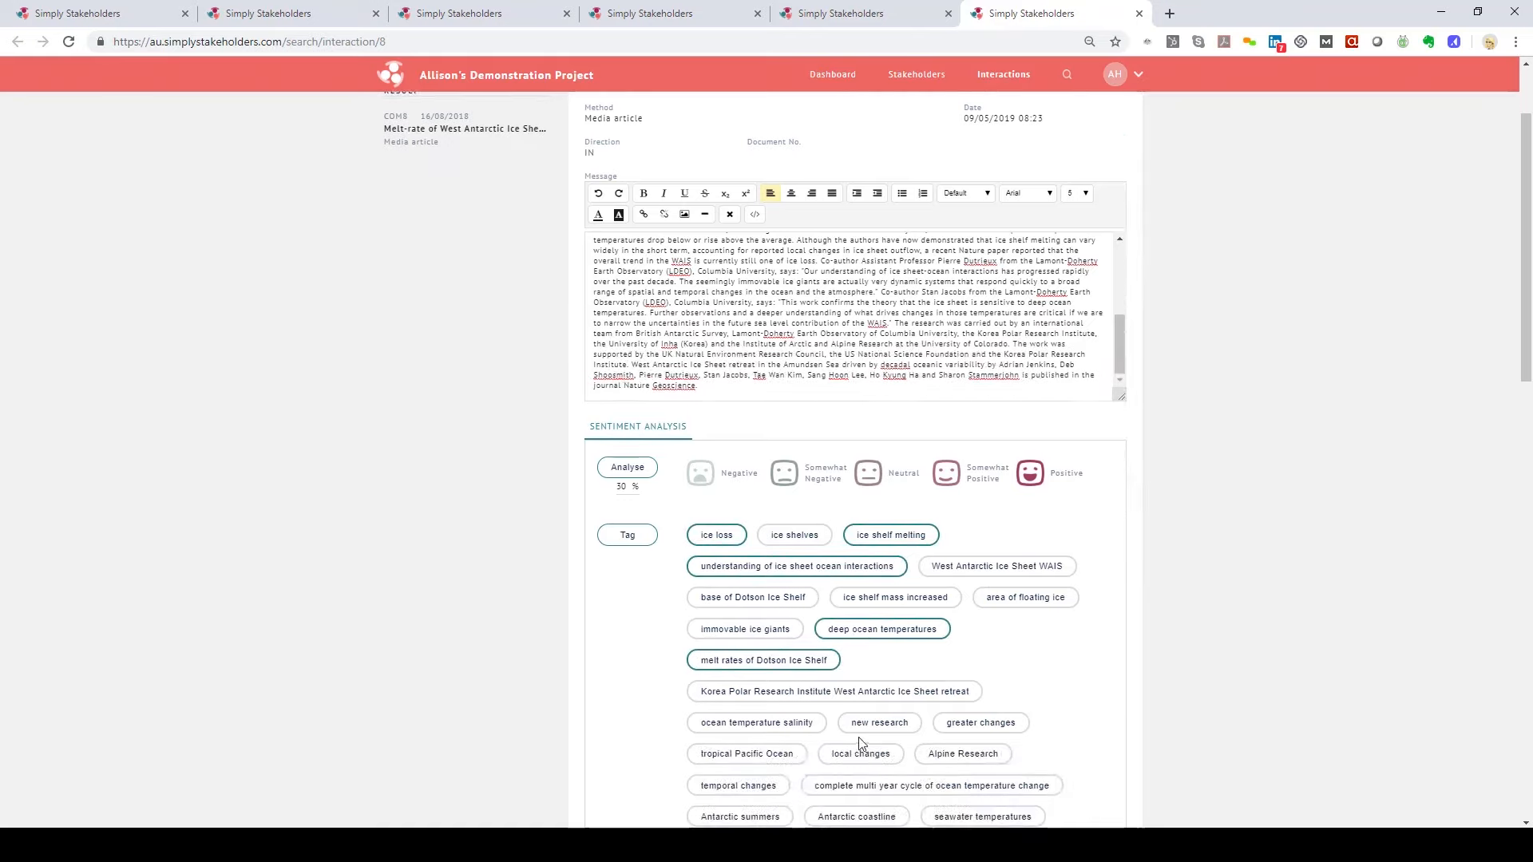
{"action": "left_click", "coordinate": [847, 754]}
{"action": "left_click", "coordinate": [757, 784]}
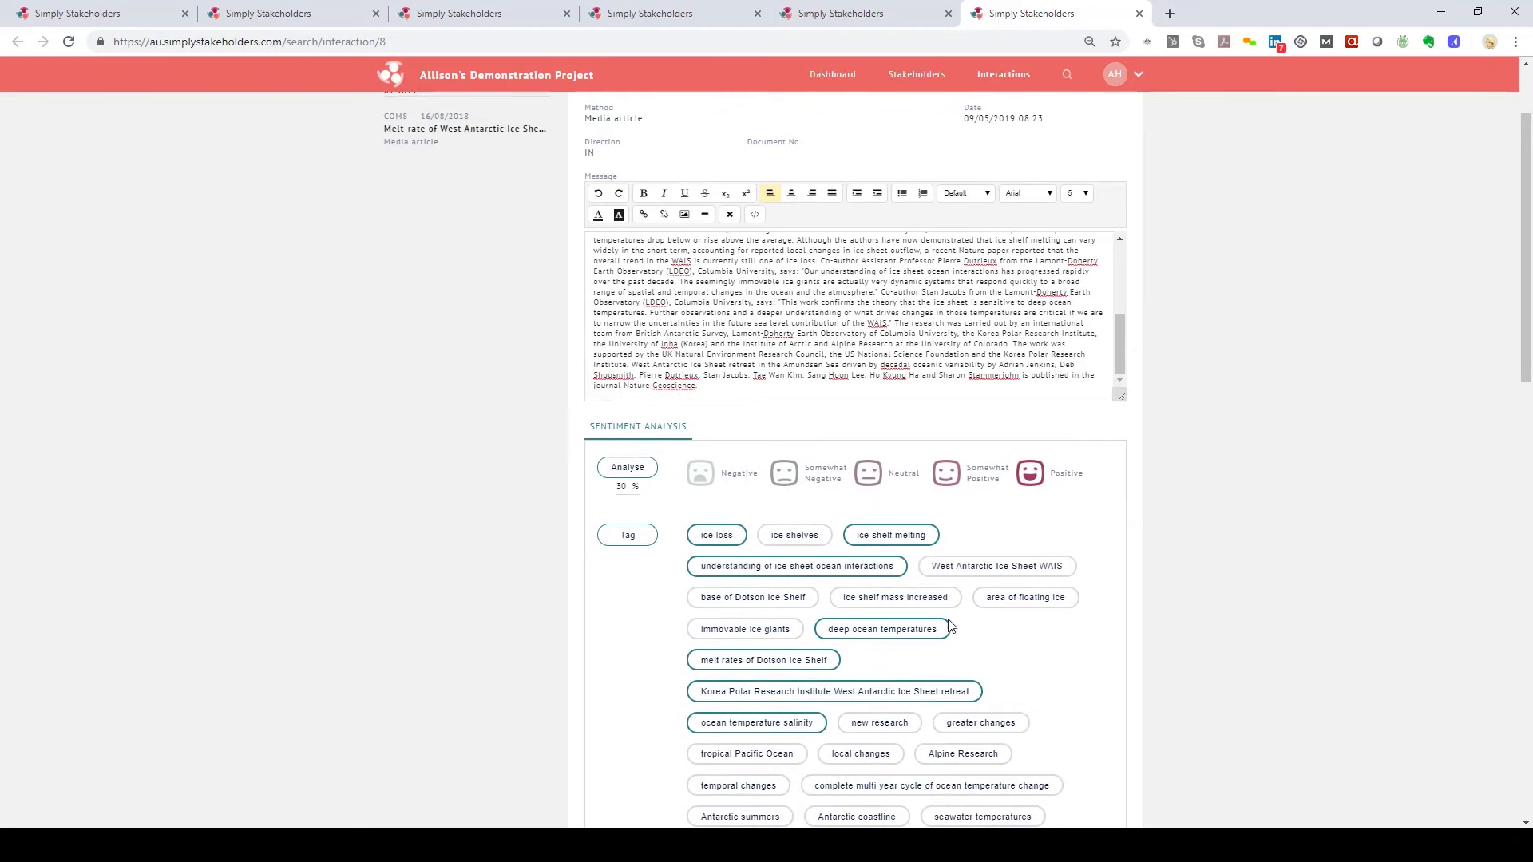
{"action": "scroll", "coordinate": [950, 627], "scroll_direction": "up", "scroll_amount": 2}
{"action": "left_click", "coordinate": [1102, 122]}
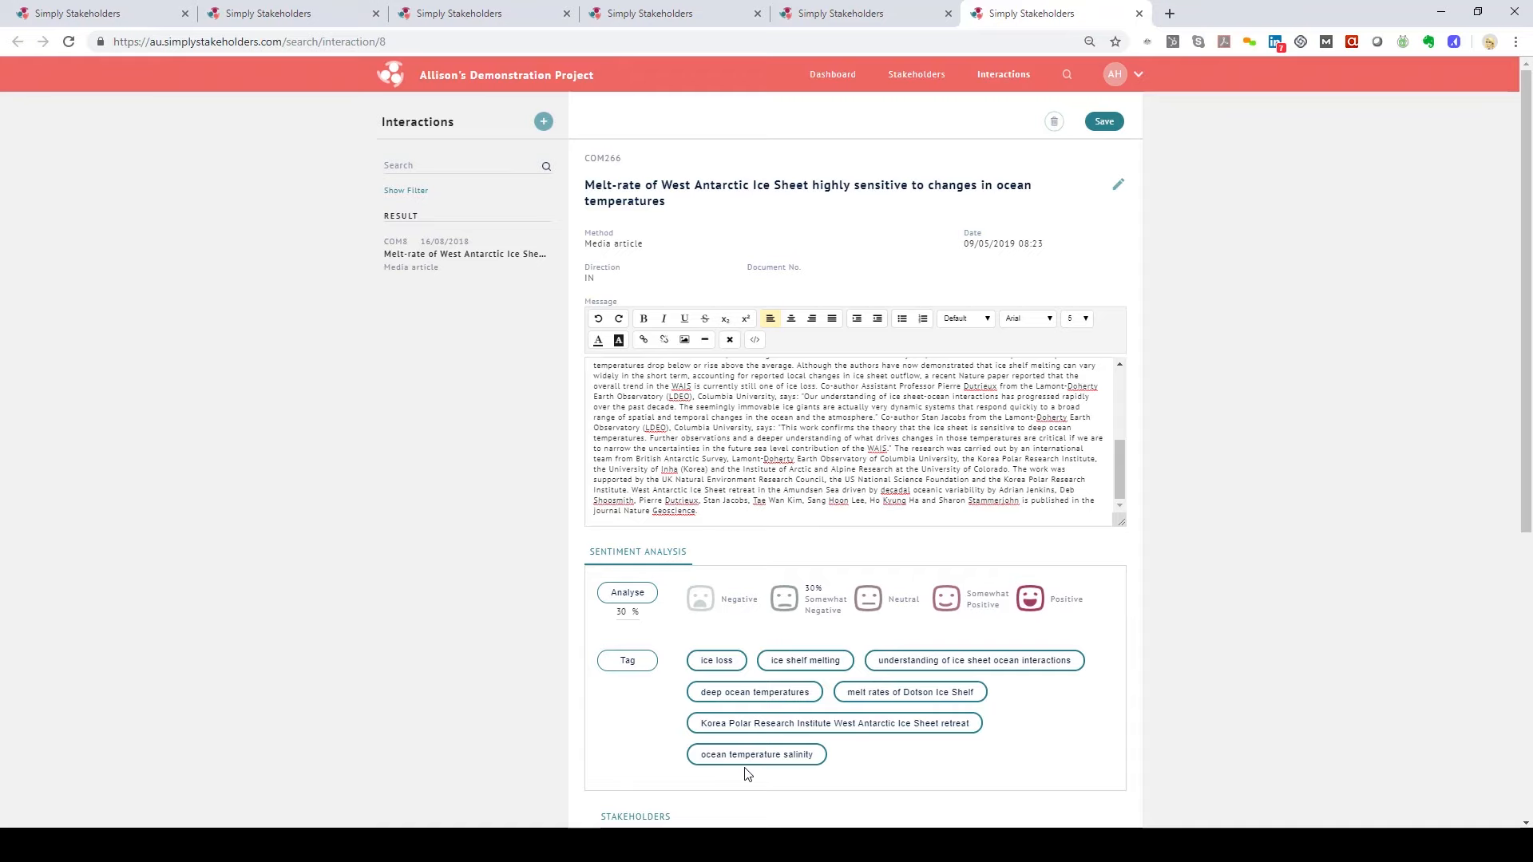
Open the project's administration area and go to category management
{"action": "left_click", "coordinate": [1137, 76]}
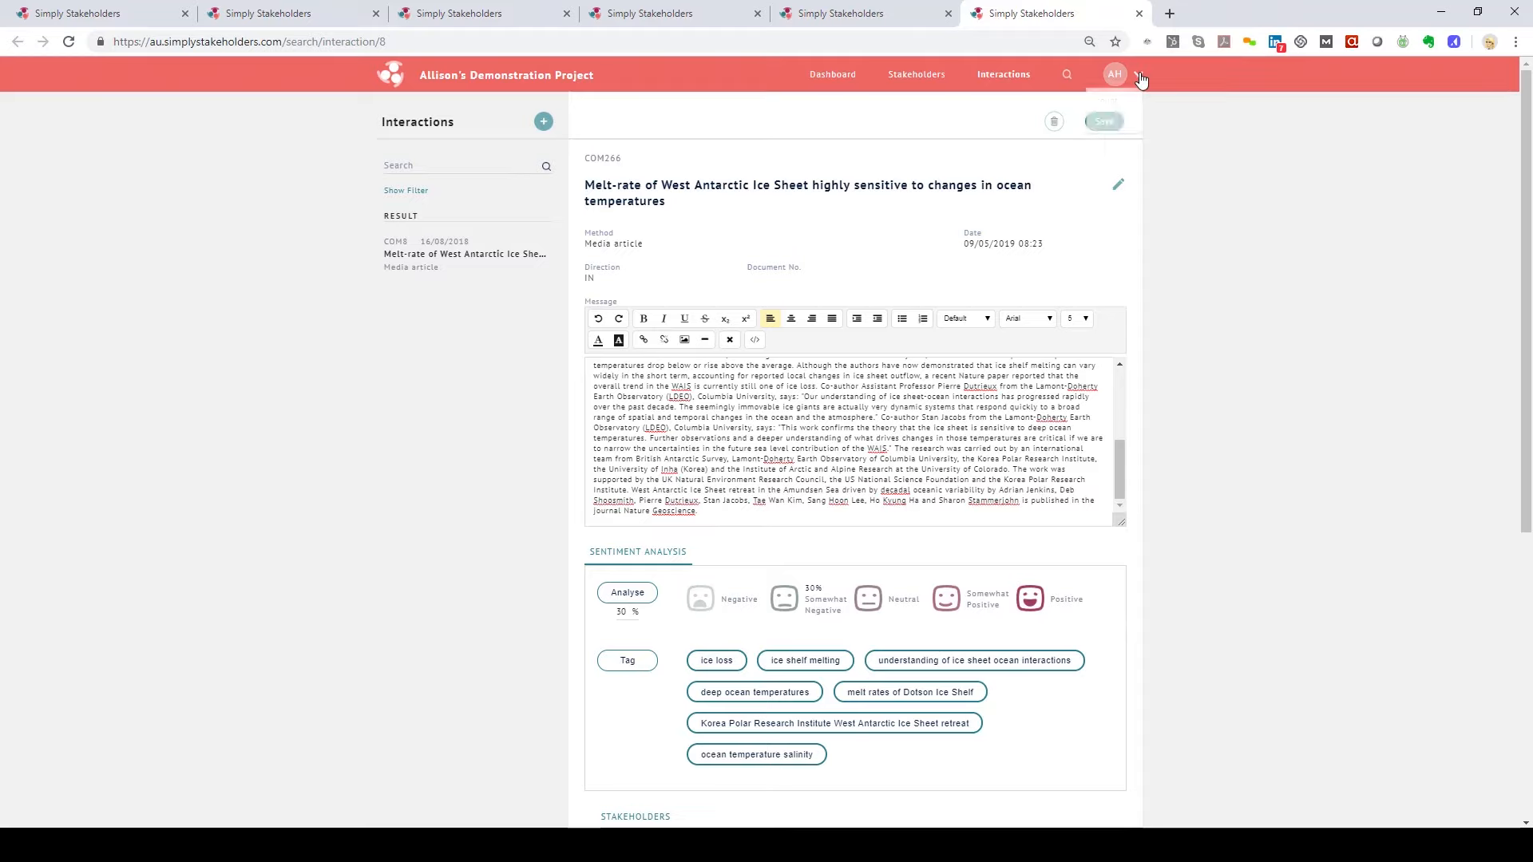
{"action": "left_click", "coordinate": [1099, 125]}
{"action": "left_click", "coordinate": [859, 334]}
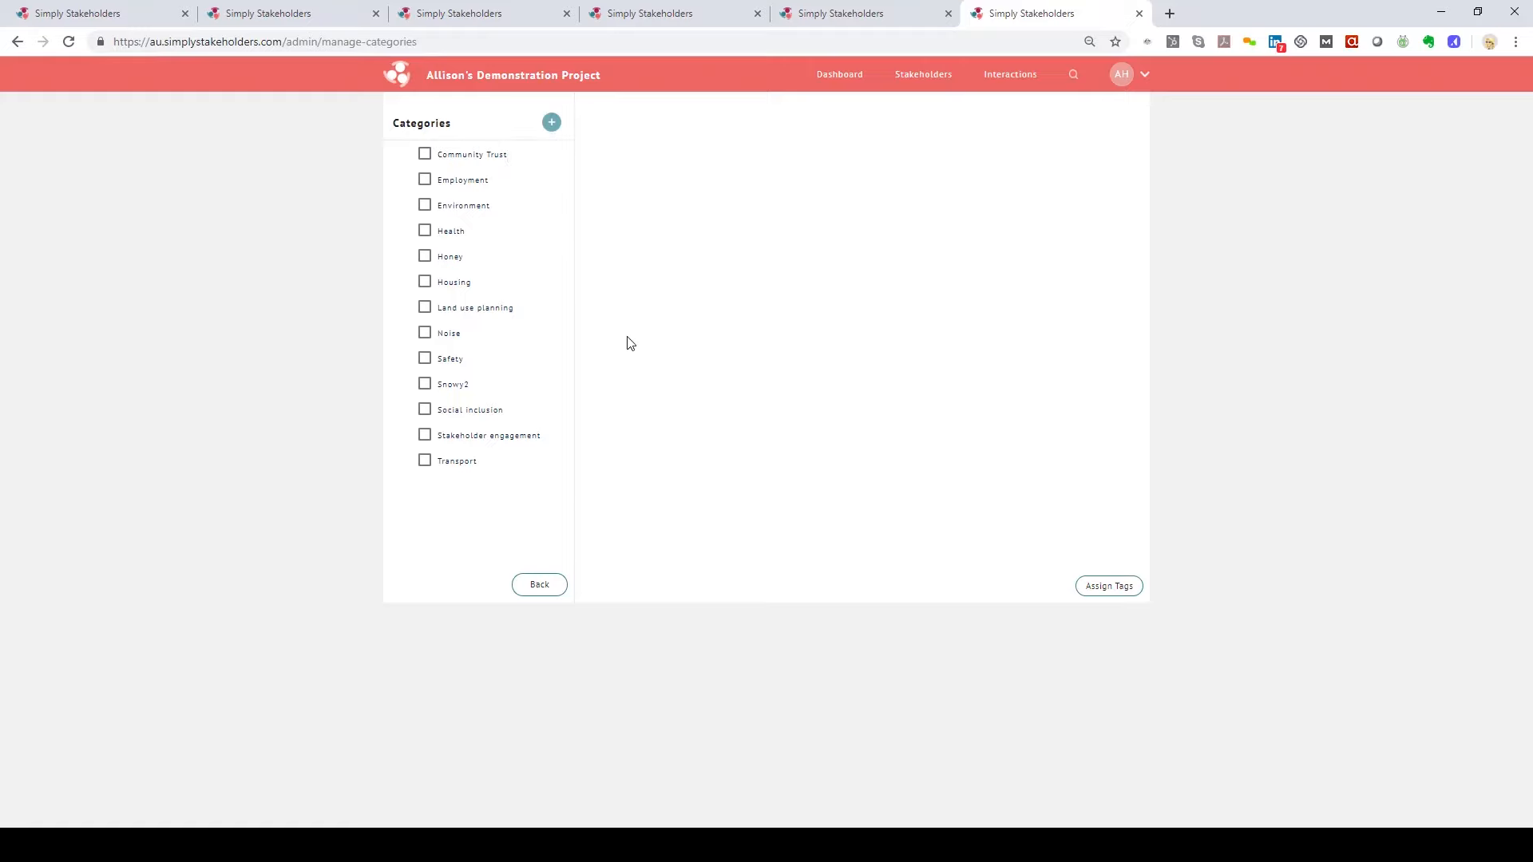
Assign the Antarctic summers, complete multi year cycle of ocean temperature change and professor author tags to the Environment category
{"action": "left_click", "coordinate": [1121, 586]}
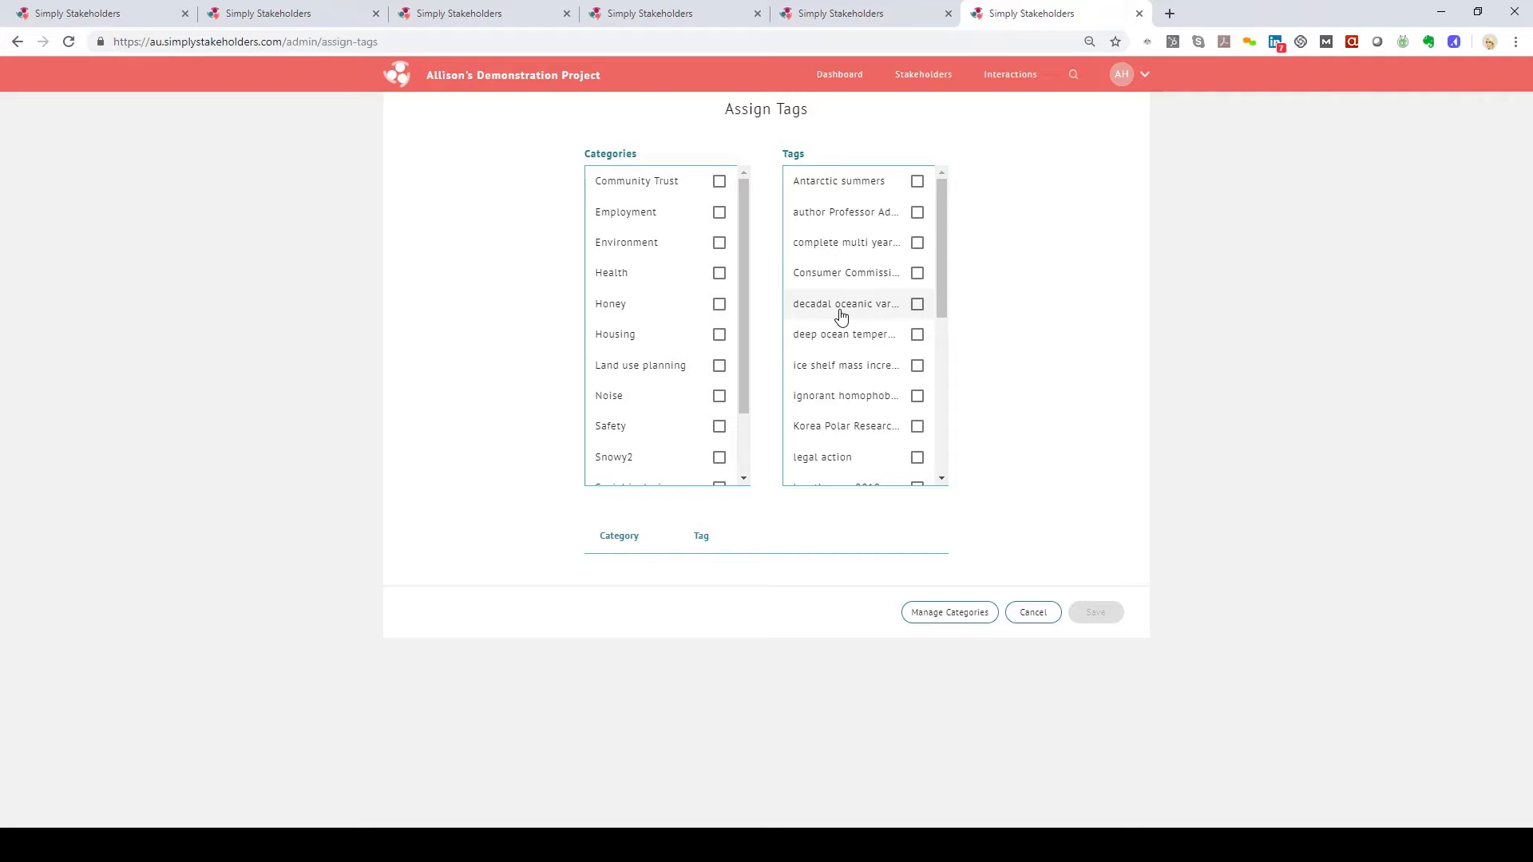
{"action": "left_click", "coordinate": [720, 249]}
{"action": "left_click", "coordinate": [917, 181]}
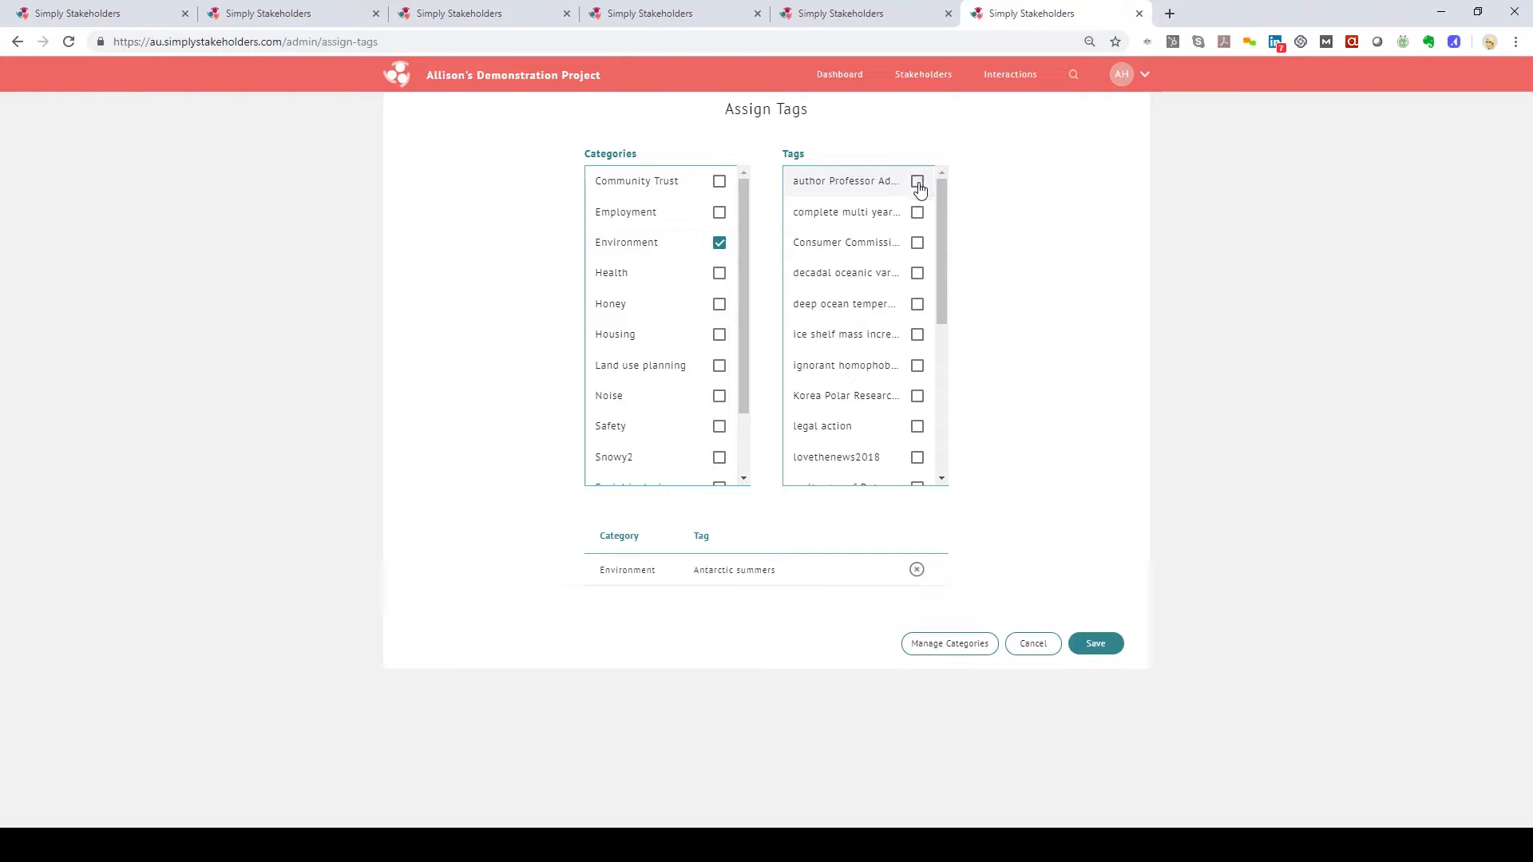
{"action": "left_click", "coordinate": [918, 213]}
{"action": "left_click", "coordinate": [917, 181]}
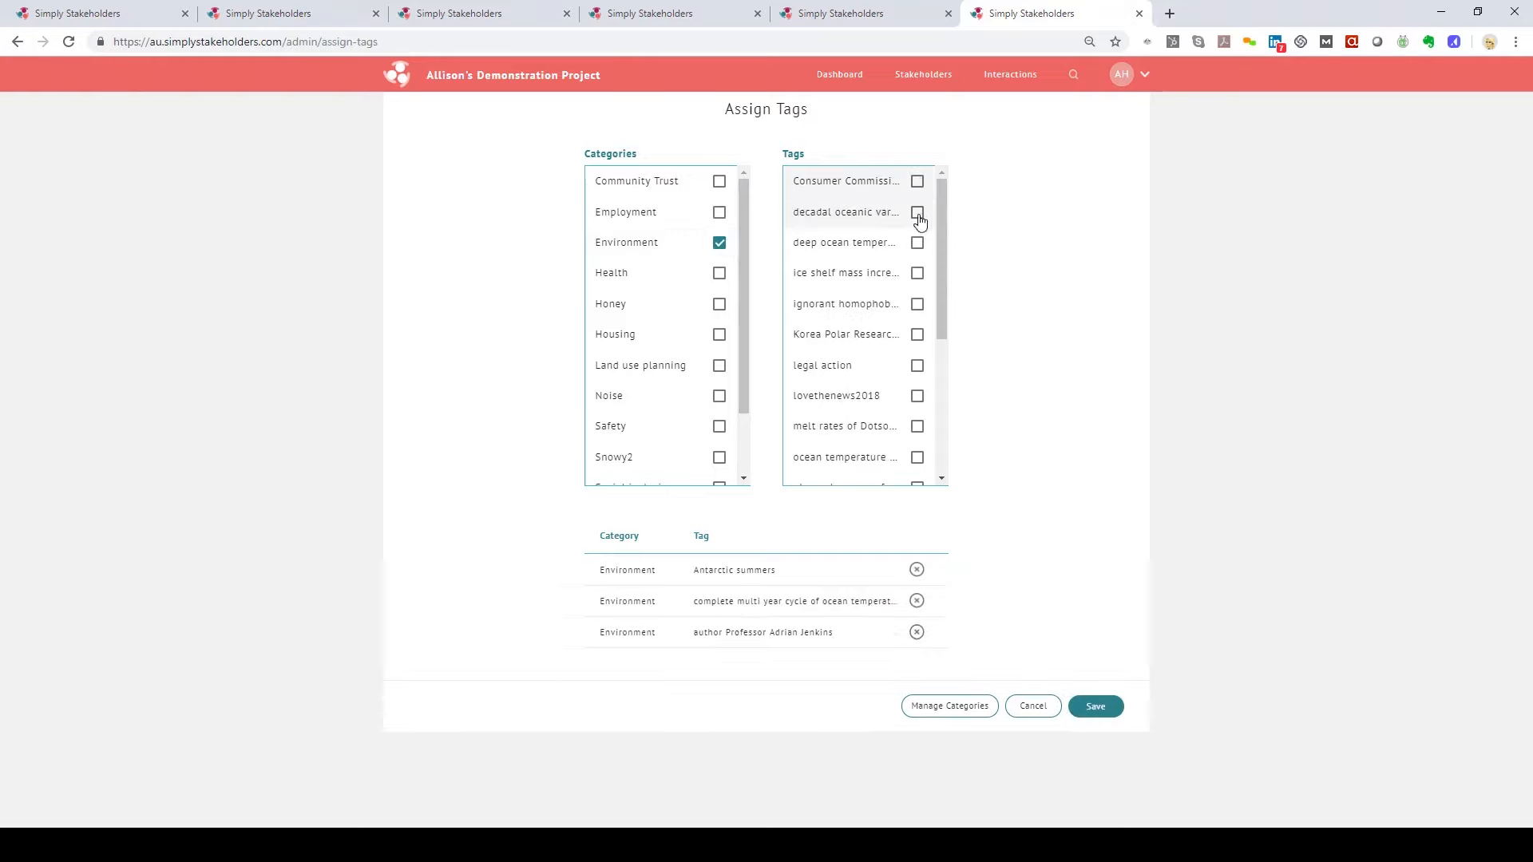
Add the decadal oceanic variability, deep ocean temperatures and ice shelf mass increased tags to Environment, and save the assignments
{"action": "left_click", "coordinate": [918, 213]}
{"action": "left_click", "coordinate": [918, 213]}
{"action": "left_click", "coordinate": [918, 213]}
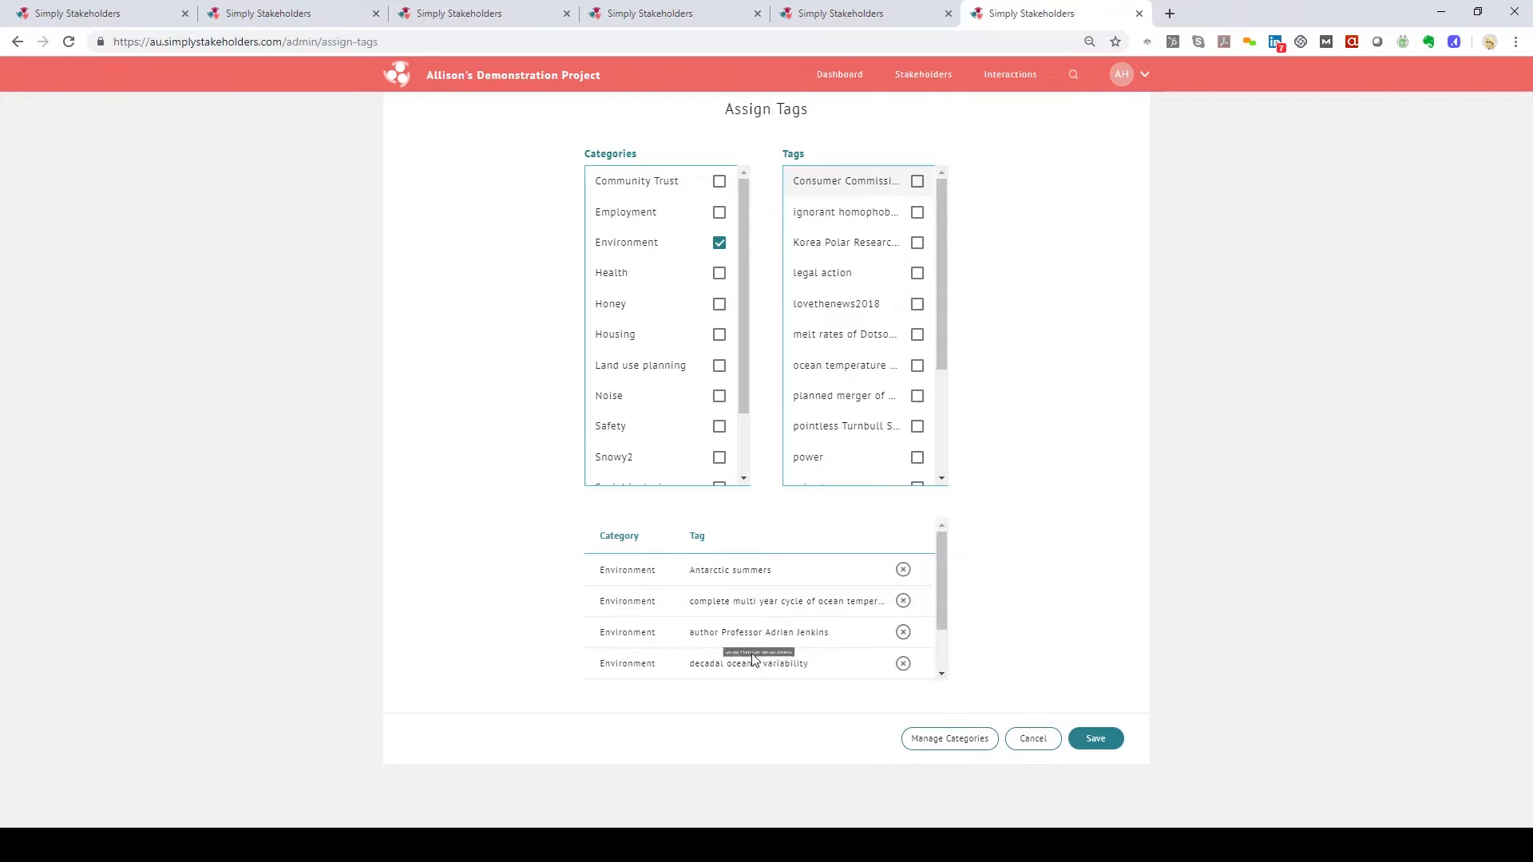
{"action": "left_click_drag", "start_coordinate": [943, 602], "coordinate": [942, 649]}
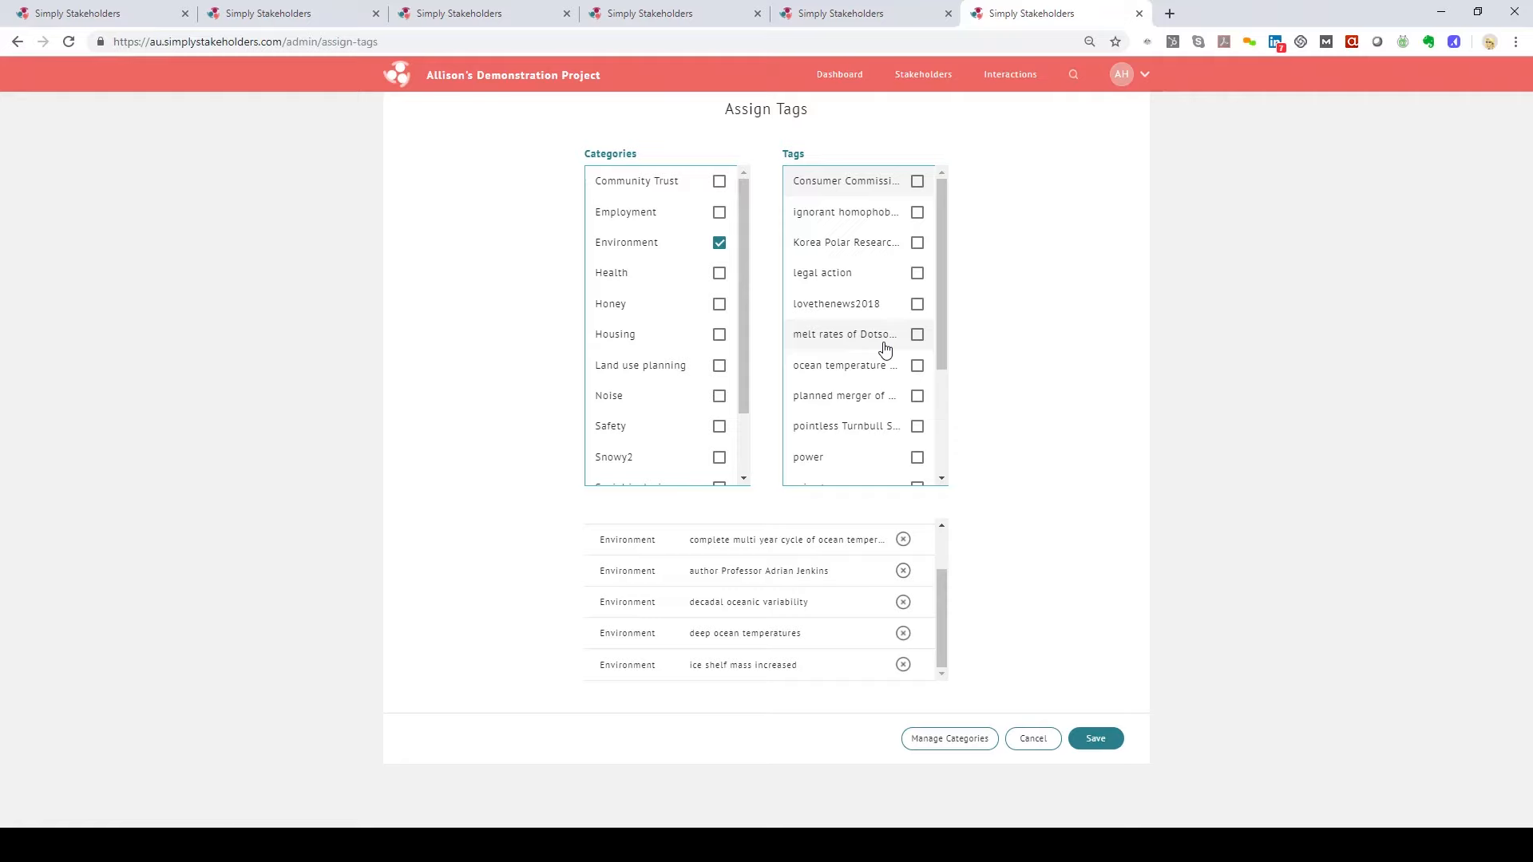
{"action": "left_click", "coordinate": [1095, 738]}
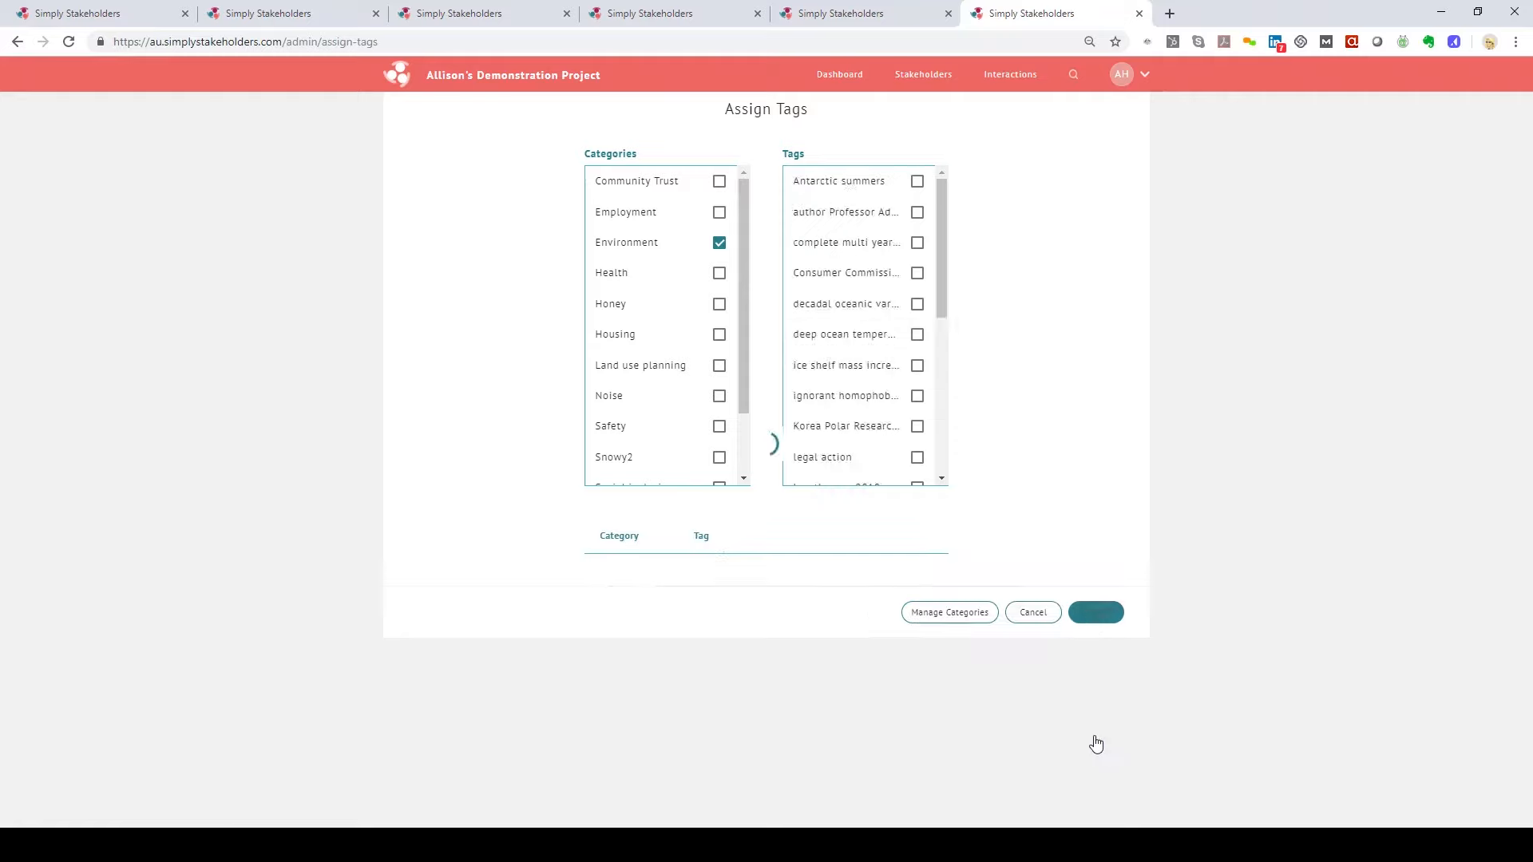
Return to category management and check the first two pages of tags in the Environment category
{"action": "left_click", "coordinate": [962, 620]}
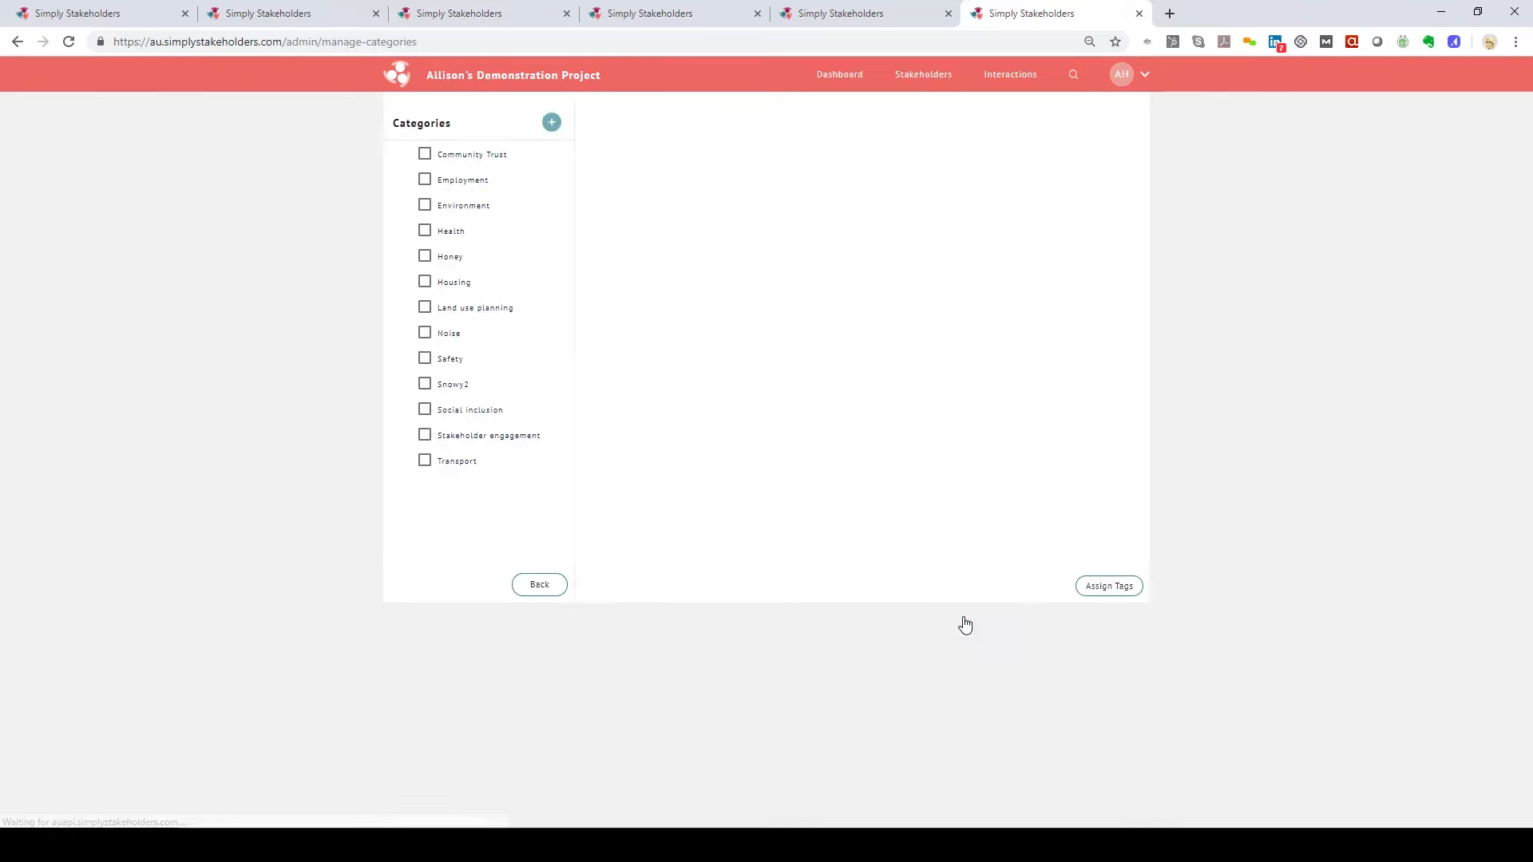
{"action": "left_click", "coordinate": [425, 207]}
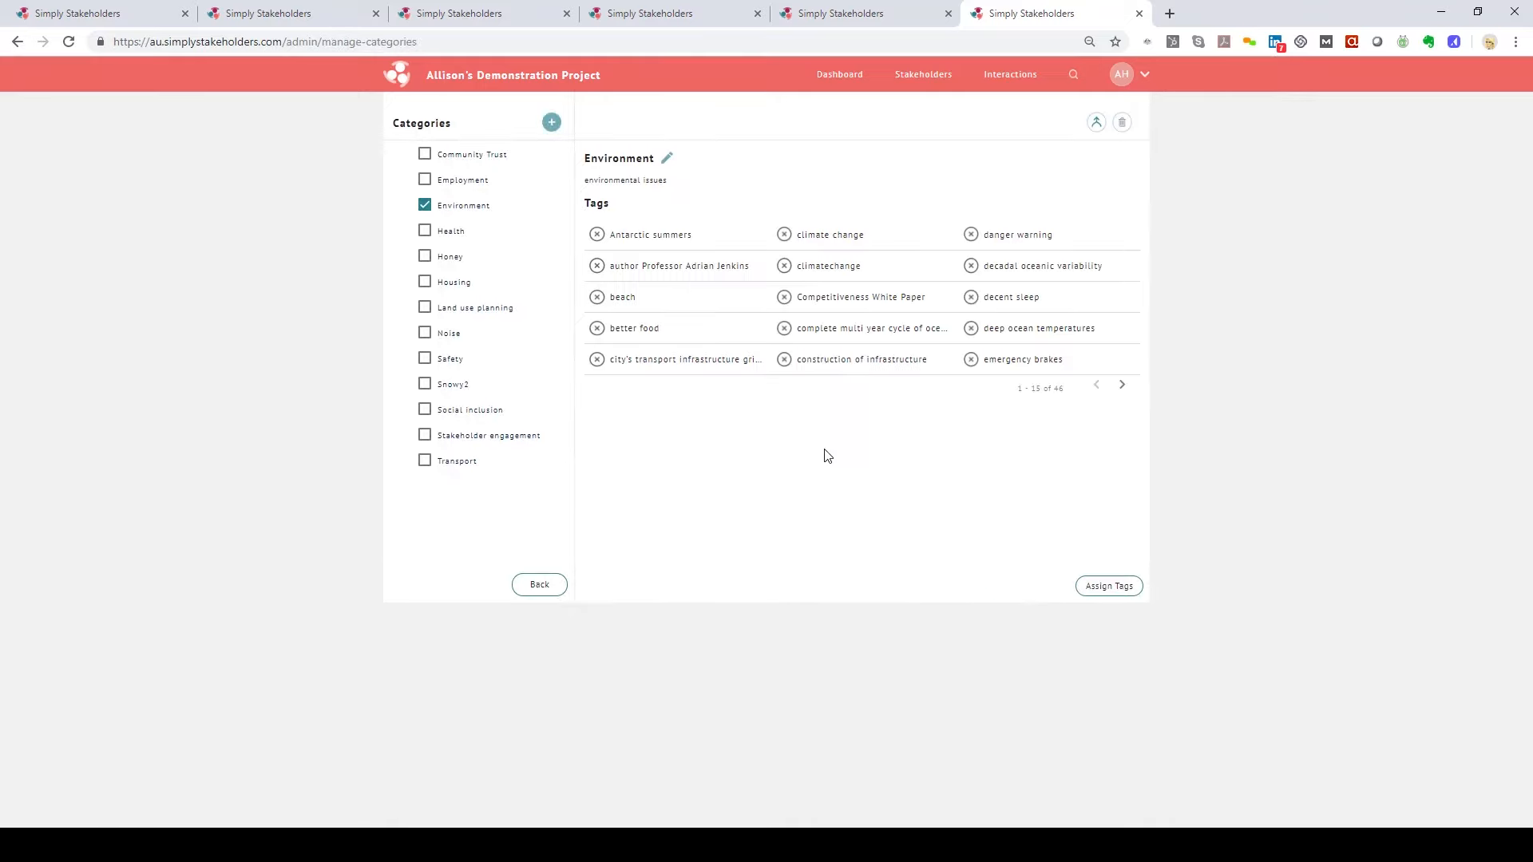
{"action": "left_click", "coordinate": [1121, 385]}
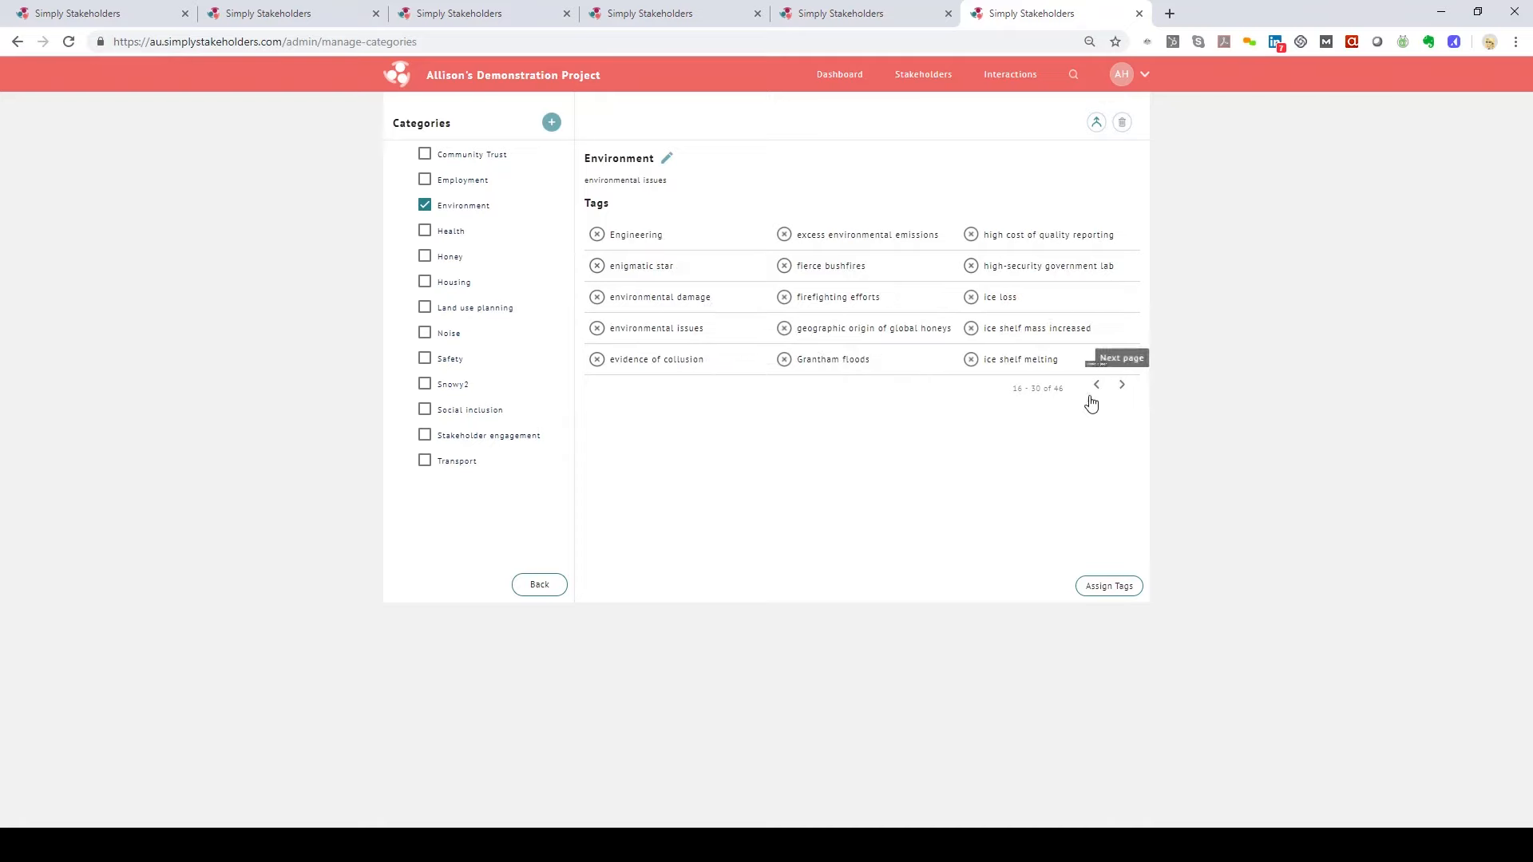